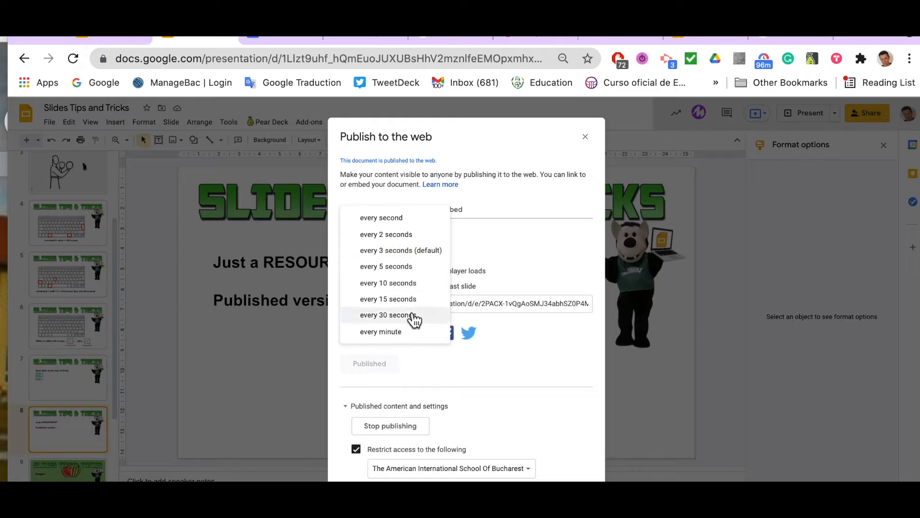
# Set the published slideshow to auto-advance every minute and copy its public link
pyautogui.click(405, 333)
pyautogui.click(409, 308)
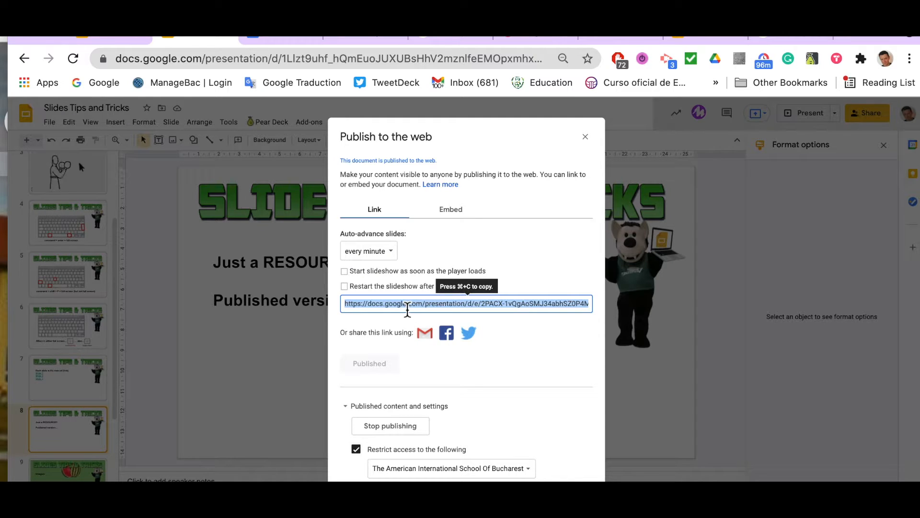
pyautogui.click(407, 310)
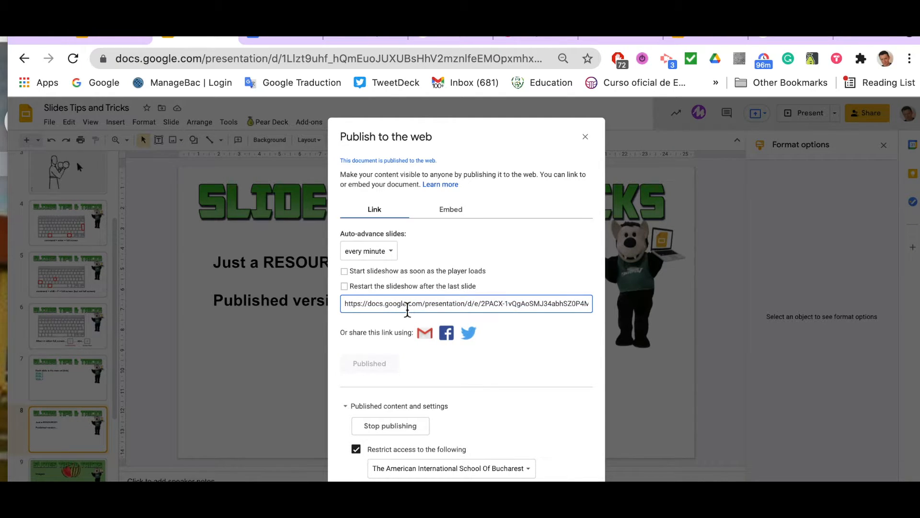
pyautogui.click(401, 308)
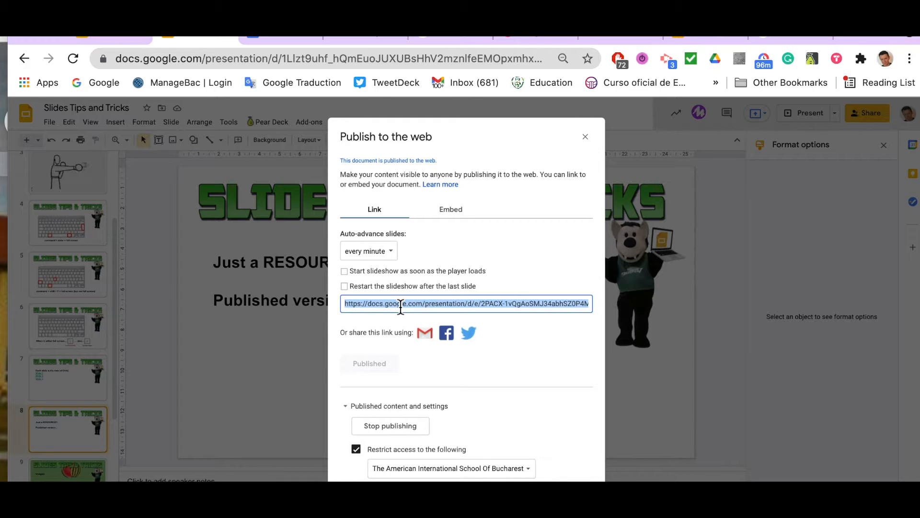
# Open the copied slideshow link in a new browser tab
pyautogui.press('super+t')
pyautogui.press('super+v')
pyautogui.press('Return')
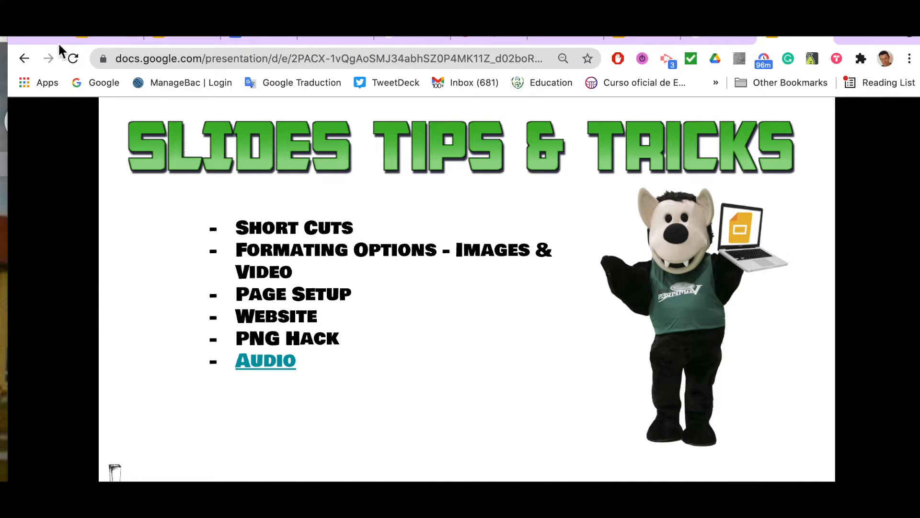
# Return to the presentation editor and close the web publishing dialog
pyautogui.click(100, 38)
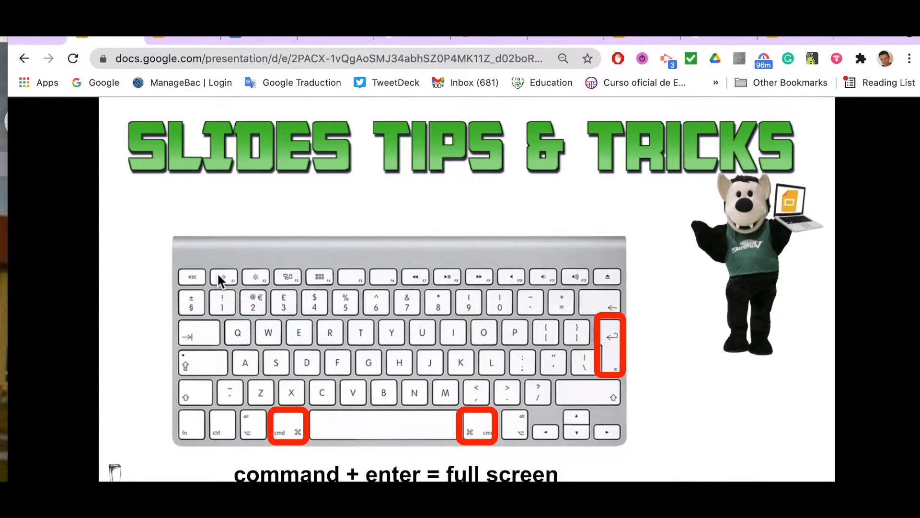
pyautogui.click(174, 38)
pyautogui.press('Escape')
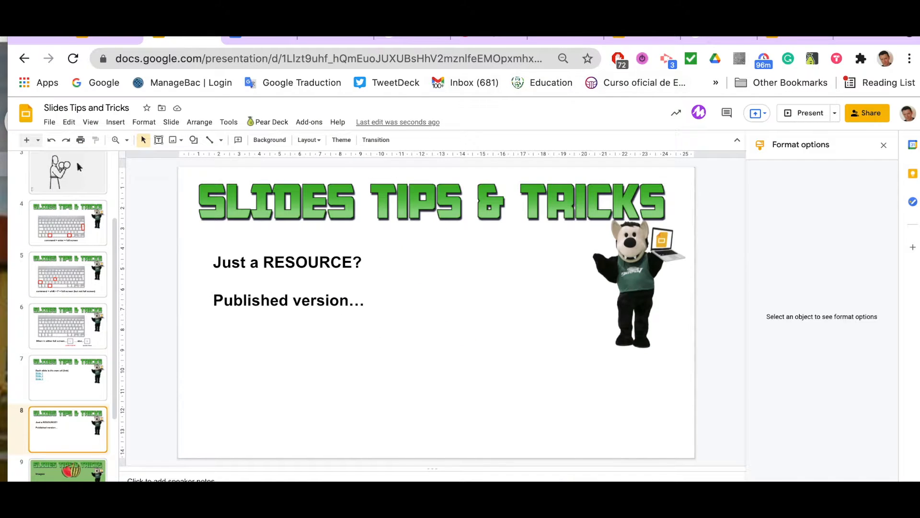
# Switch to the published slideshow and check moving forward and back between its outline and boxer slides
pyautogui.click(783, 38)
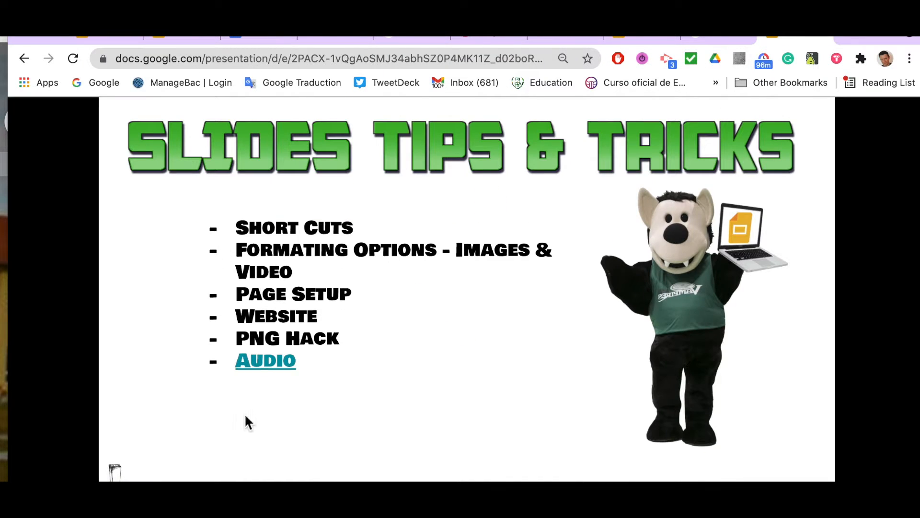
pyautogui.click(261, 362)
pyautogui.click(194, 316)
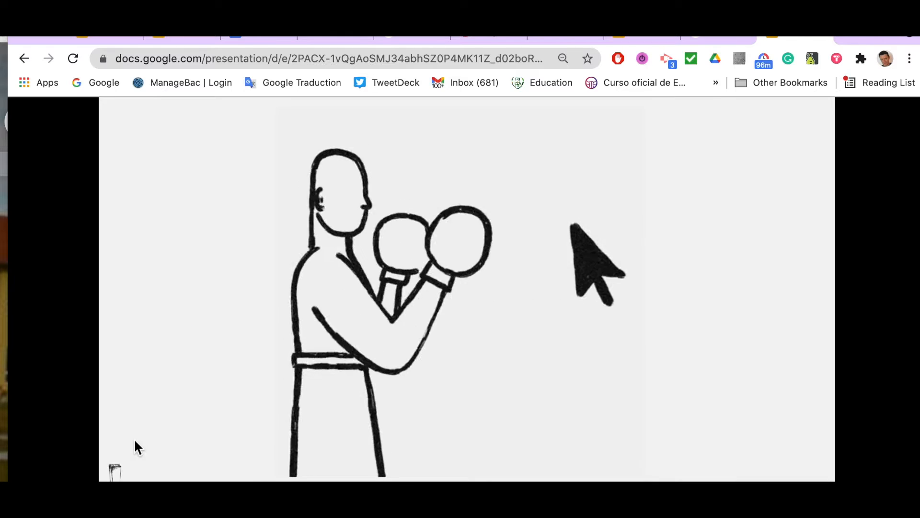
pyautogui.press('Left')
pyautogui.click(178, 259)
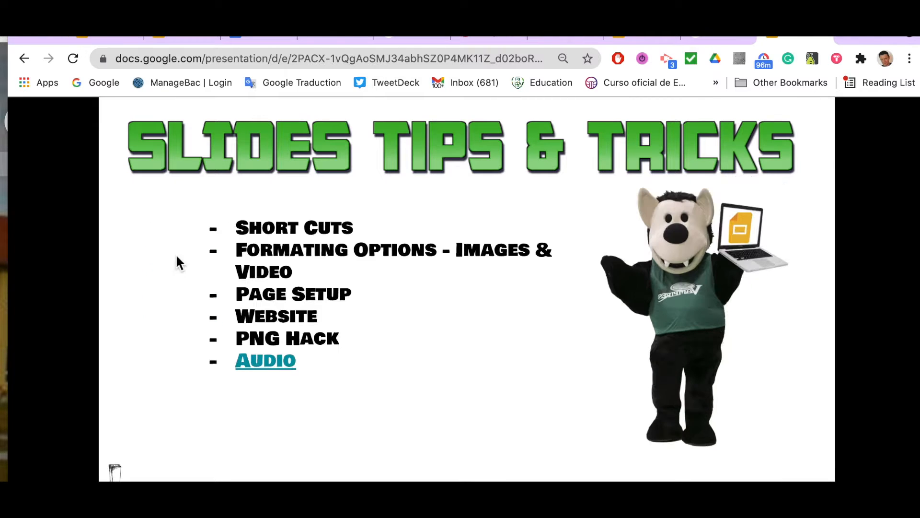
pyautogui.click(111, 469)
# Return to the presentation editor and delete the watermelon picture from slide 9, titled Images
pyautogui.click(180, 39)
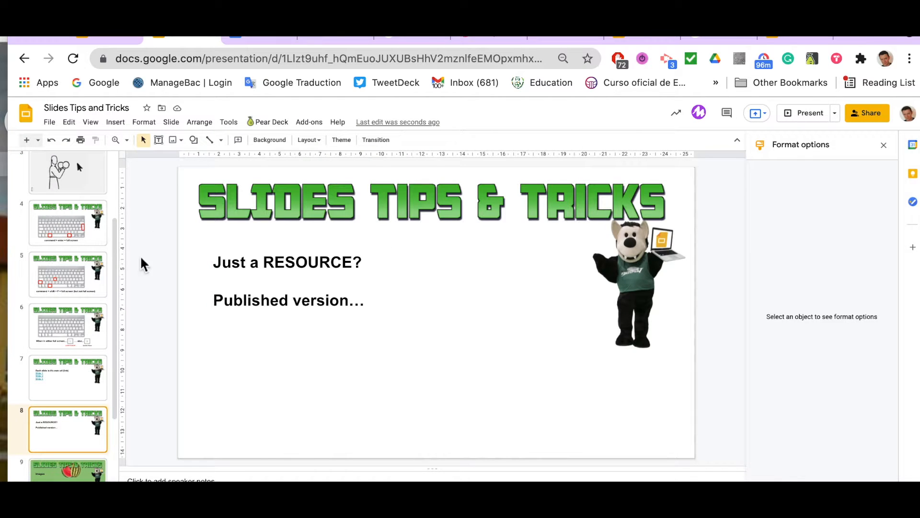
pyautogui.scroll(-3, 70, 327)
pyautogui.click(72, 347)
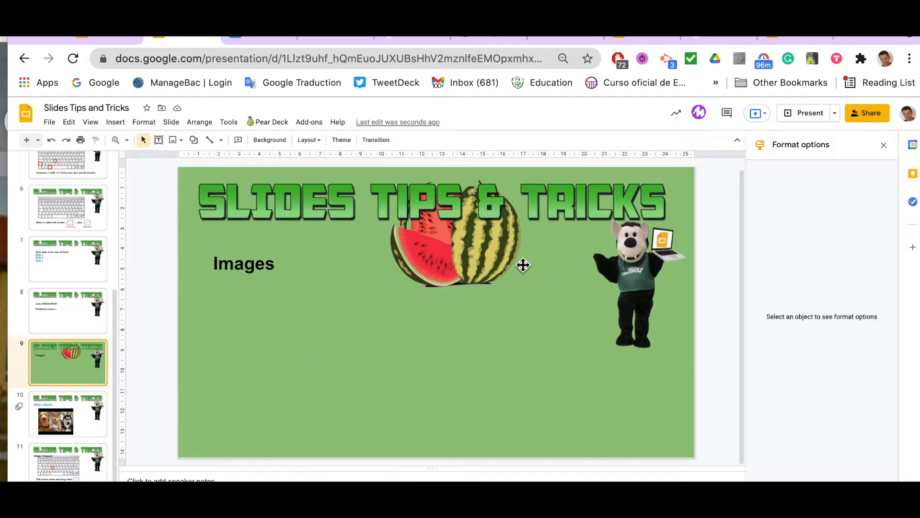
pyautogui.click(523, 265)
pyautogui.press('Delete')
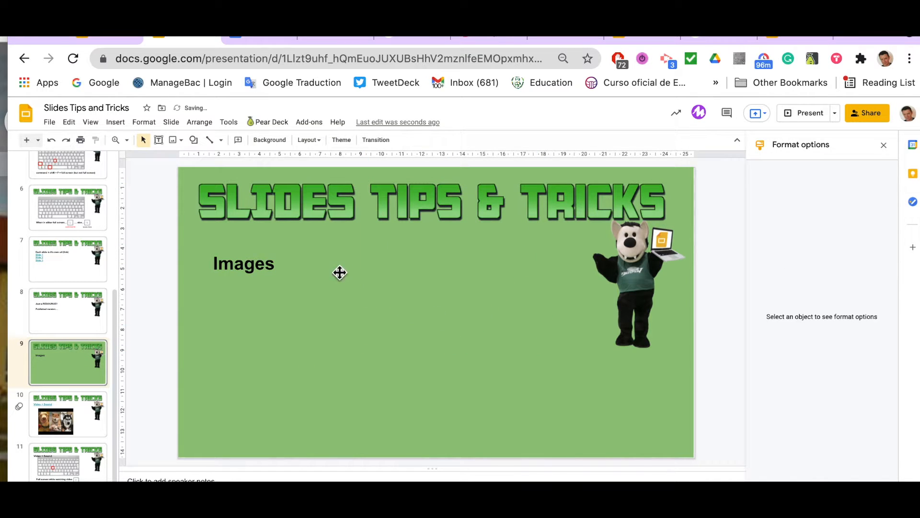
# Change the Images slide's background to white
pyautogui.click(268, 141)
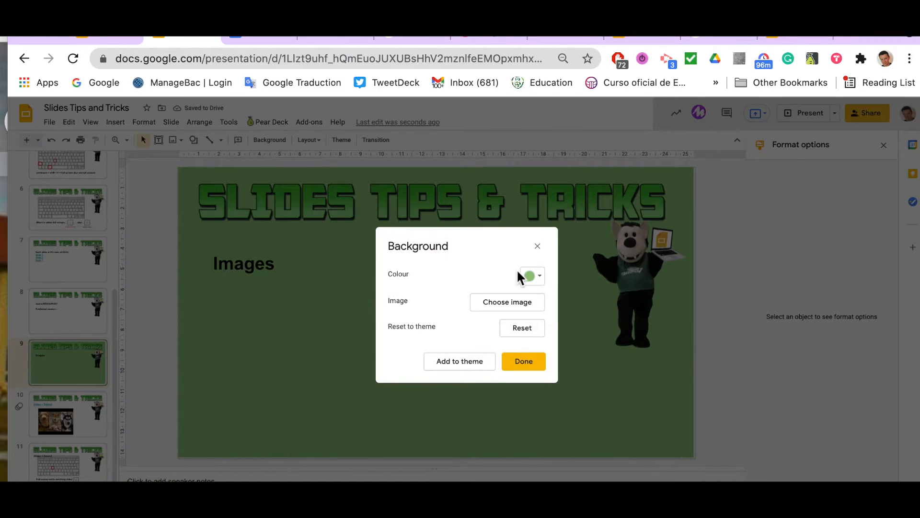
pyautogui.click(540, 278)
pyautogui.click(549, 328)
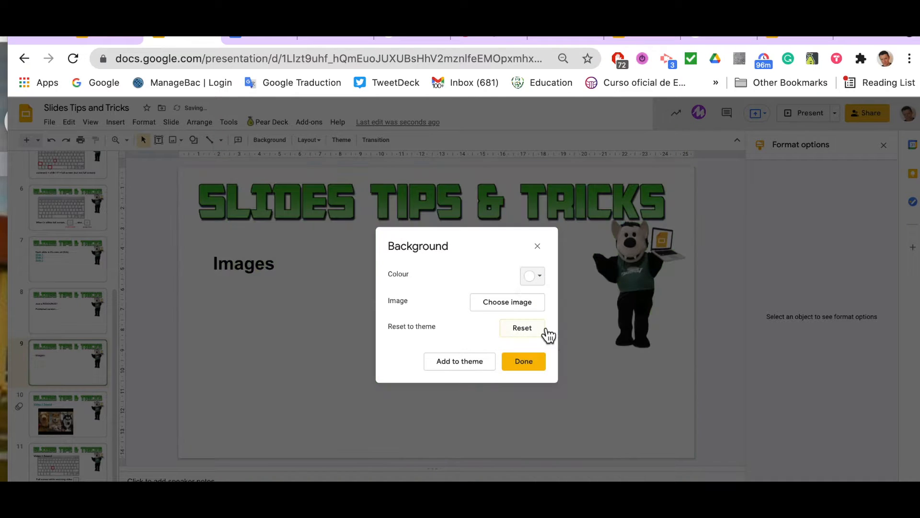
pyautogui.click(520, 370)
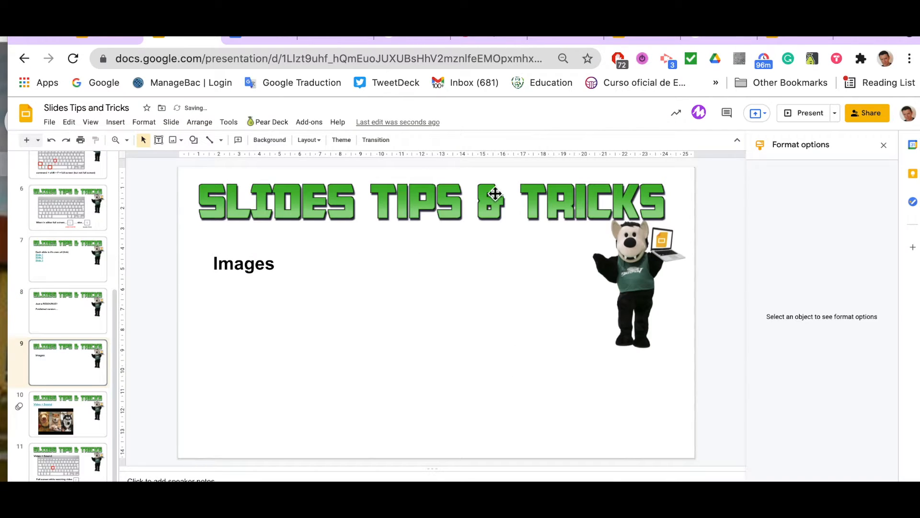
# Switch to the Google Images page and run the watermelon search again
pyautogui.click(408, 36)
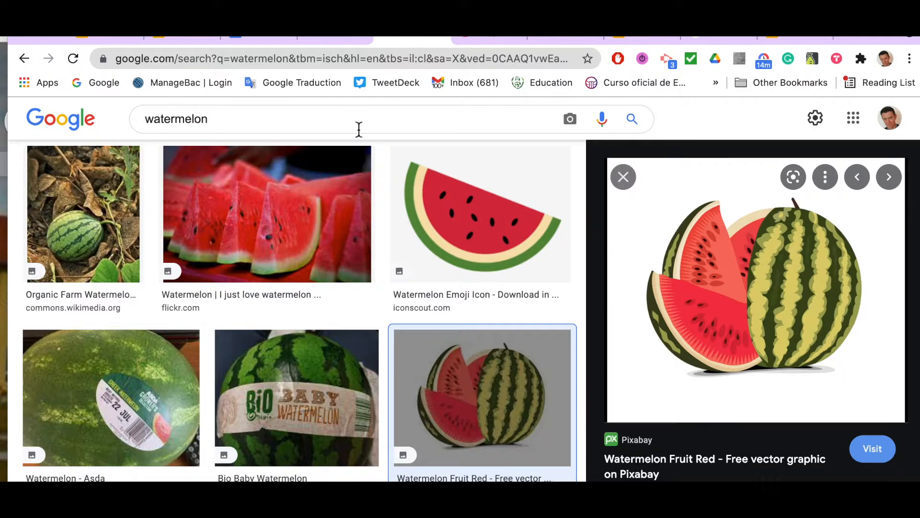
pyautogui.click(280, 125)
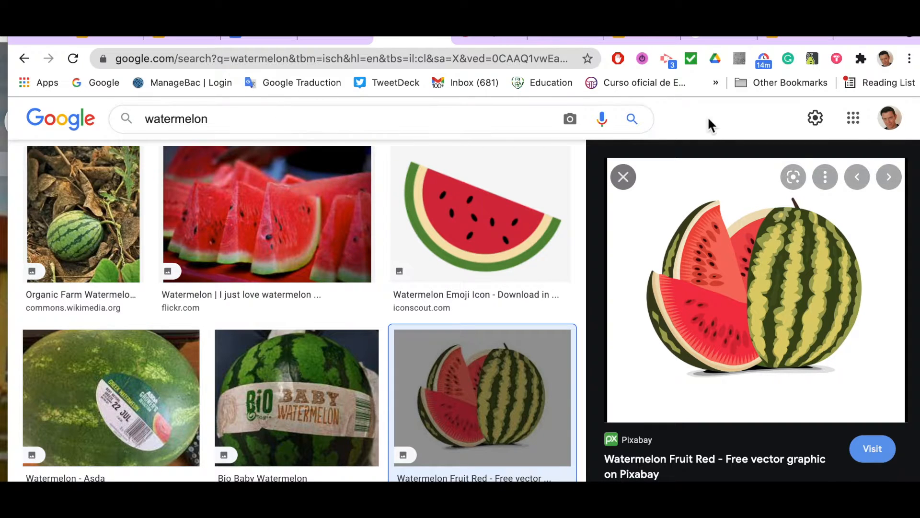
pyautogui.press('Return')
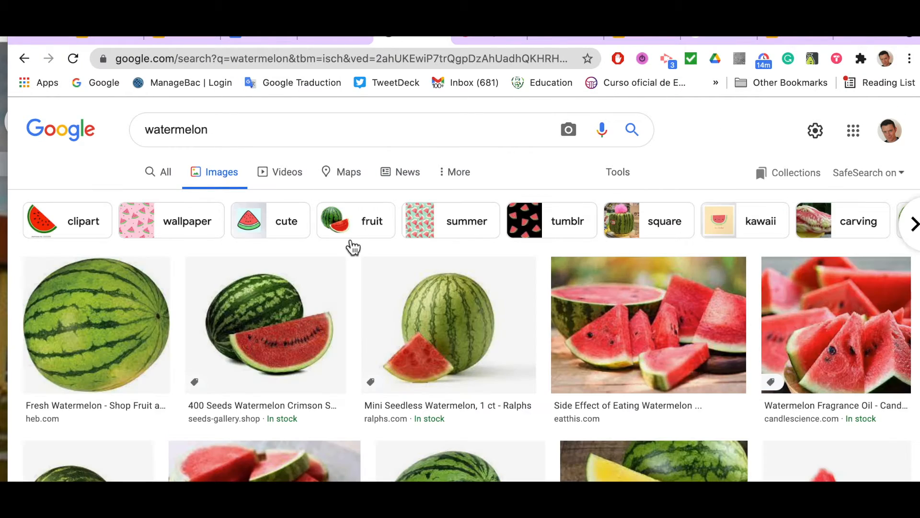
# Filter the watermelon image results to Creative Commons licenses
pyautogui.click(455, 175)
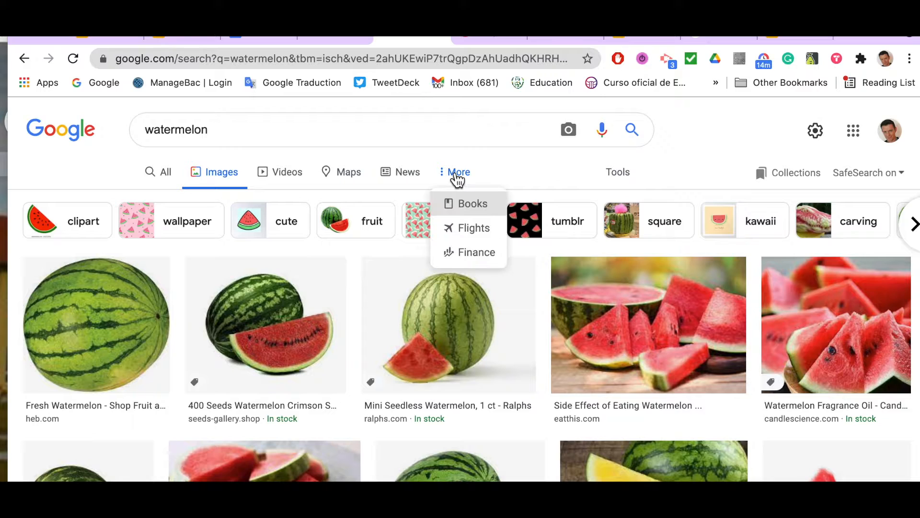
pyautogui.click(611, 177)
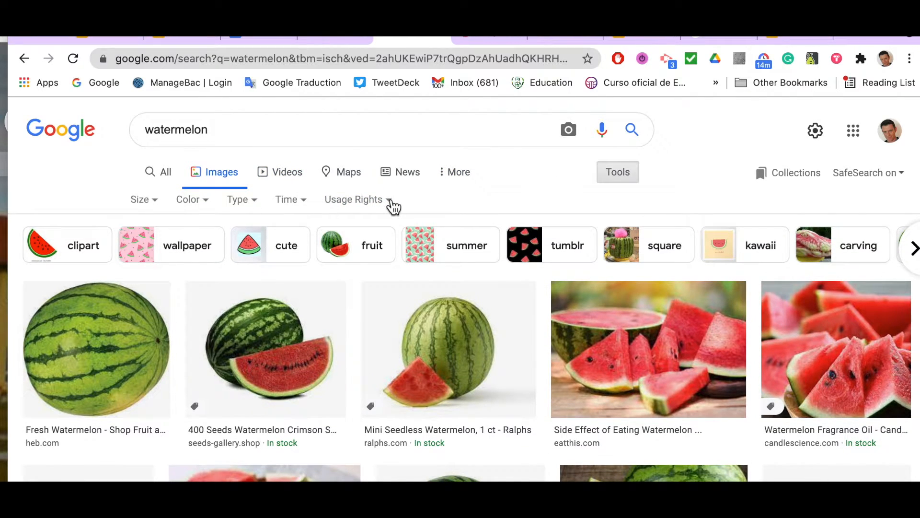
pyautogui.click(393, 207)
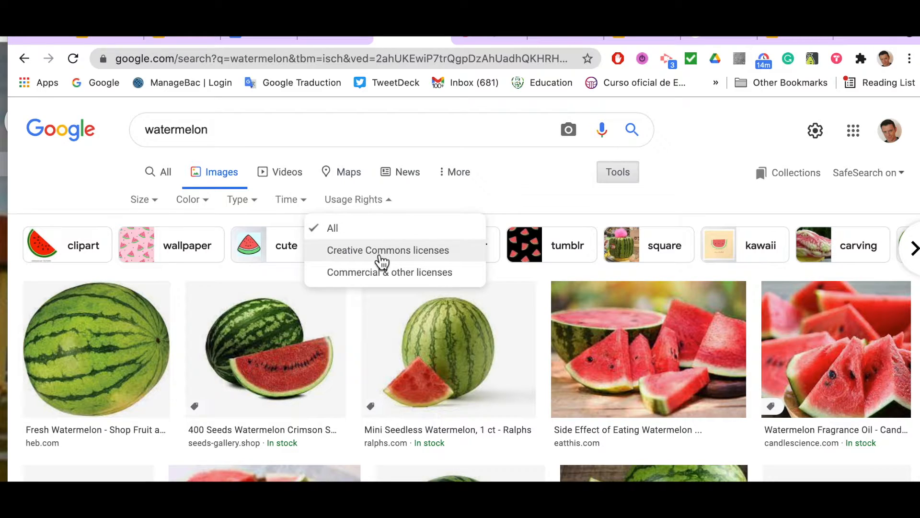
pyautogui.click(382, 262)
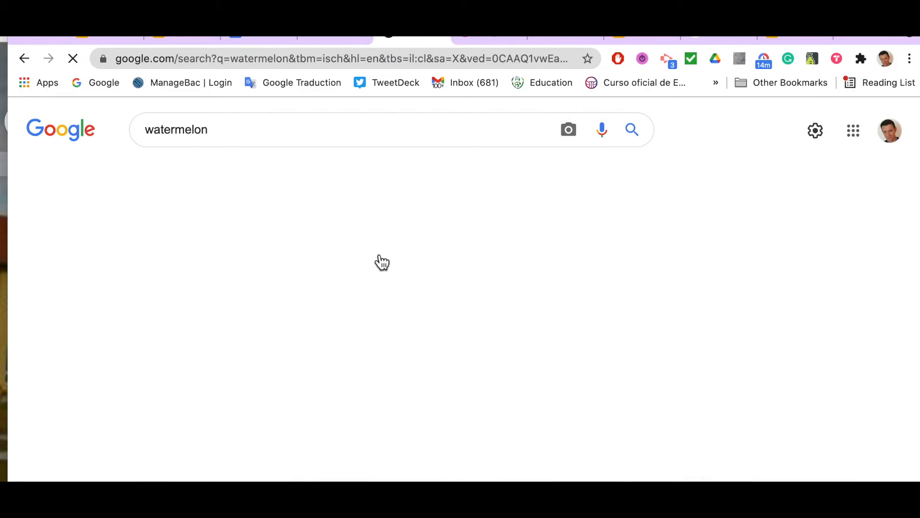
# Open the Pixabay cut-watermelon vector result and copy its image
pyautogui.scroll(-3, 372, 354)
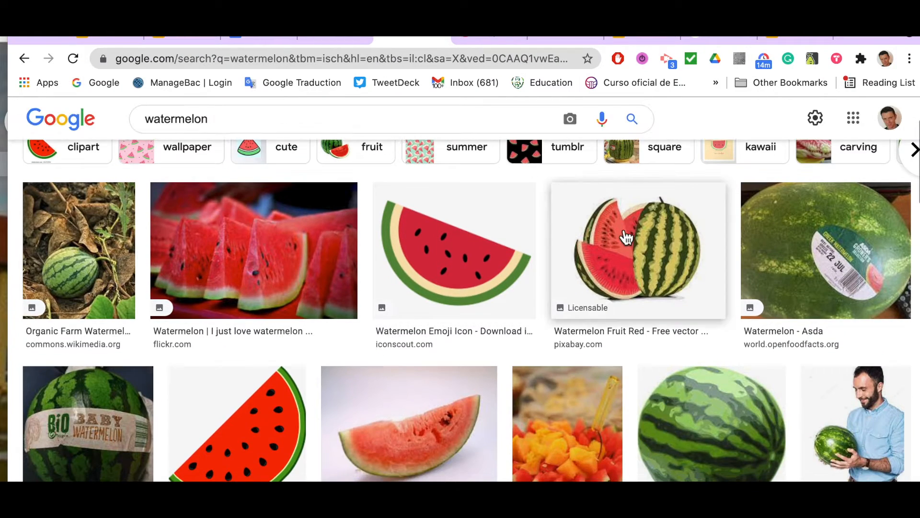
pyautogui.click(626, 243)
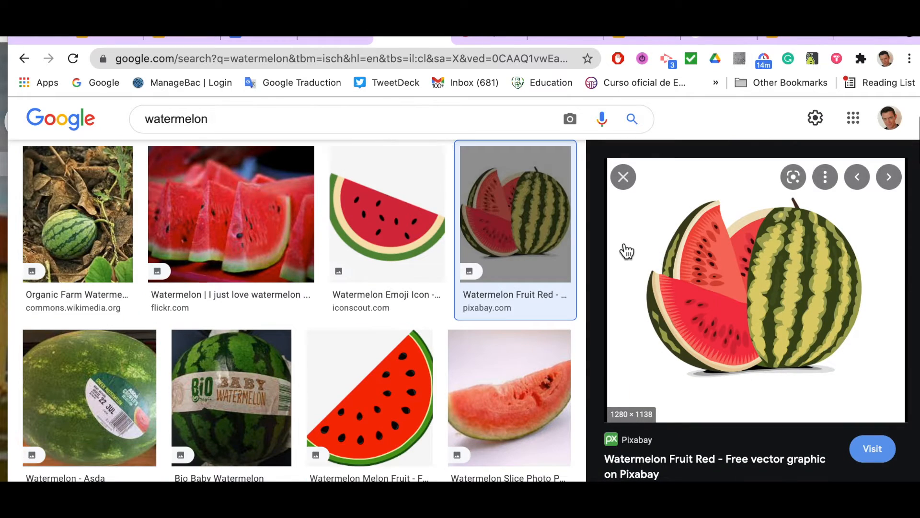
pyautogui.rightClick(697, 275)
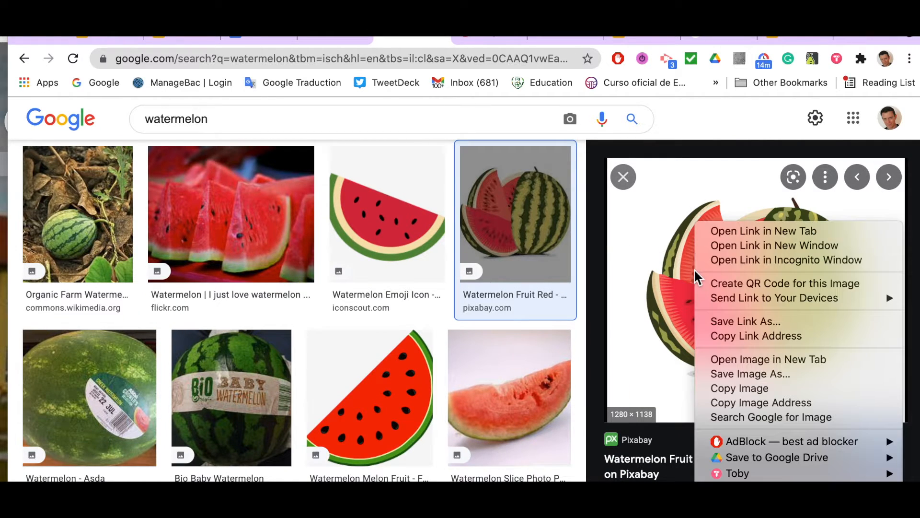
pyautogui.click(714, 387)
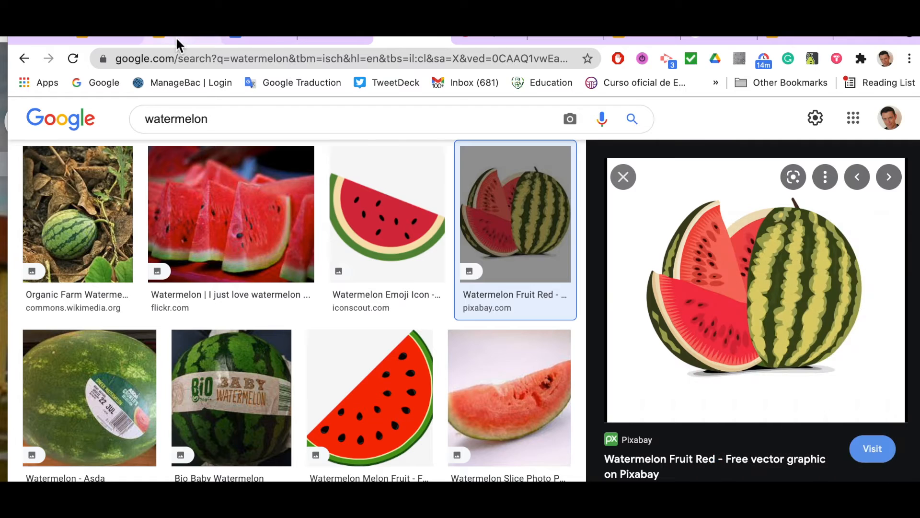
# Return to the Slides Tips and Tricks presentation and set the Images slide's background to a solid light green
pyautogui.click(176, 37)
pyautogui.click(266, 139)
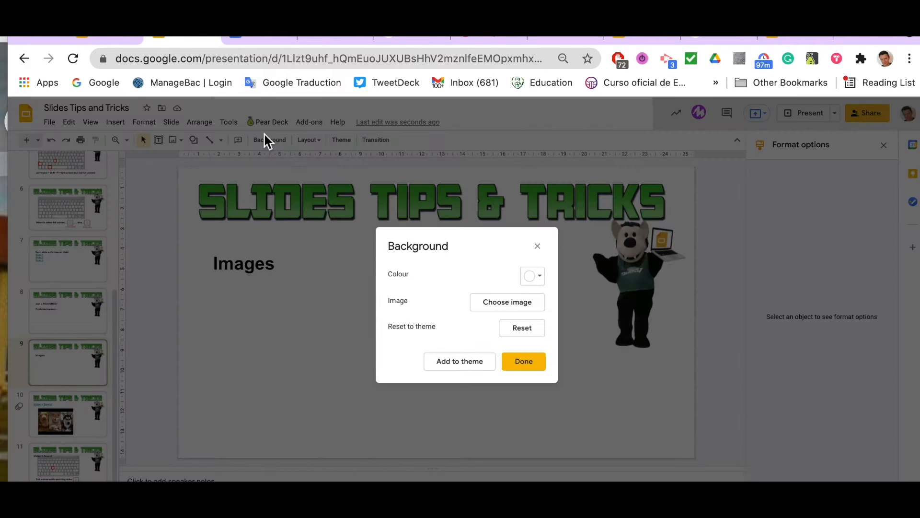
pyautogui.click(541, 278)
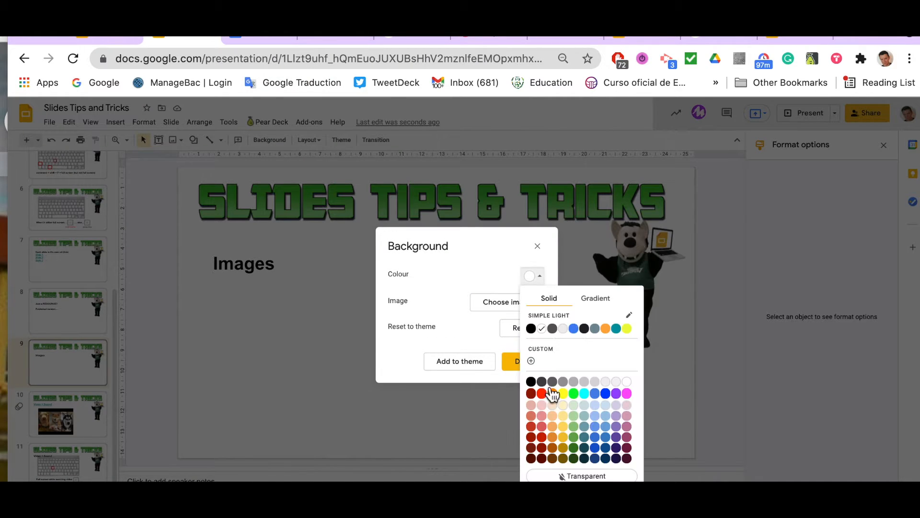
pyautogui.click(574, 426)
pyautogui.click(524, 363)
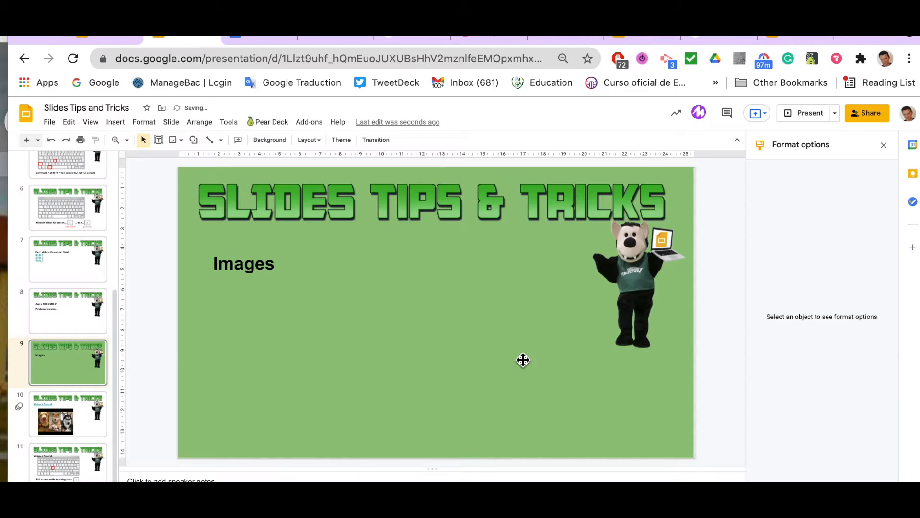
# Paste the copied watermelon image onto the Images slide and place it at the lower centre, below the title
pyautogui.hotkey('ctrl', 'v')
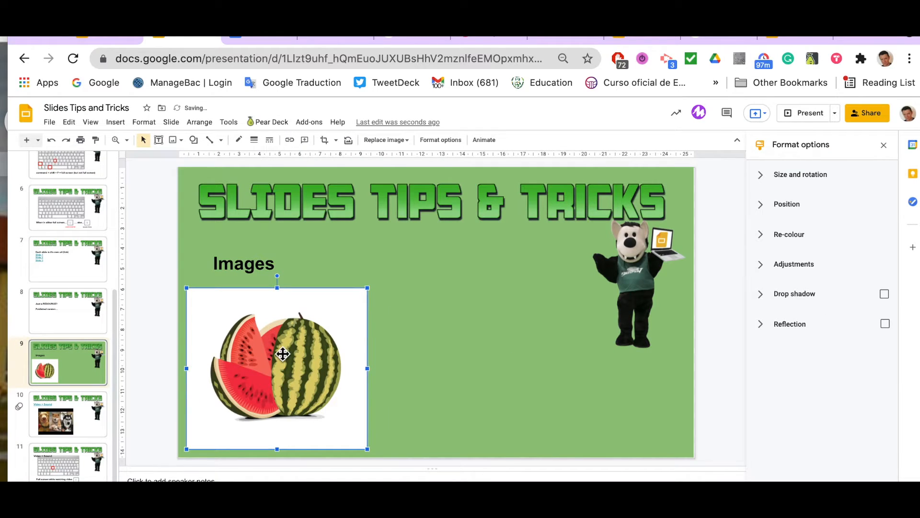
pyautogui.moveTo(281, 353); pyautogui.dragTo(396, 339)
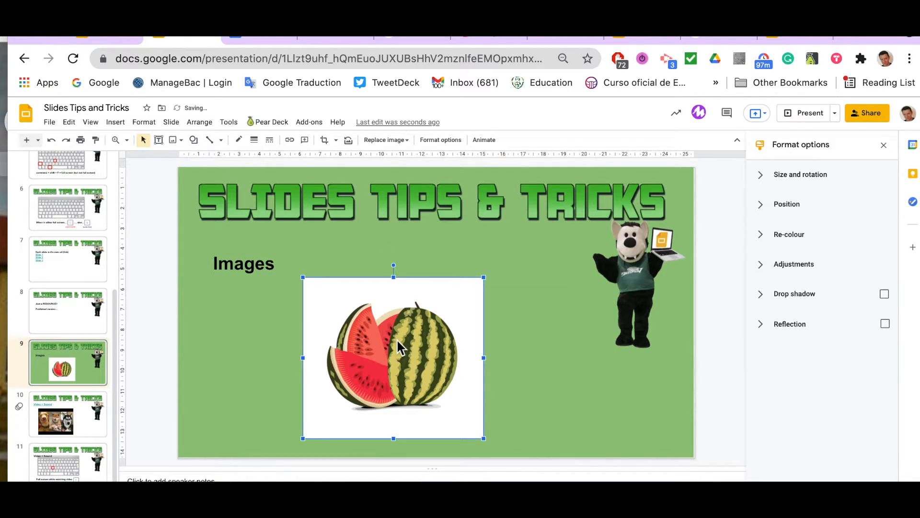
# Switch to Preview and bring the open watermelon image back to its unselected state with the white background intact
pyautogui.press('super+Tab')
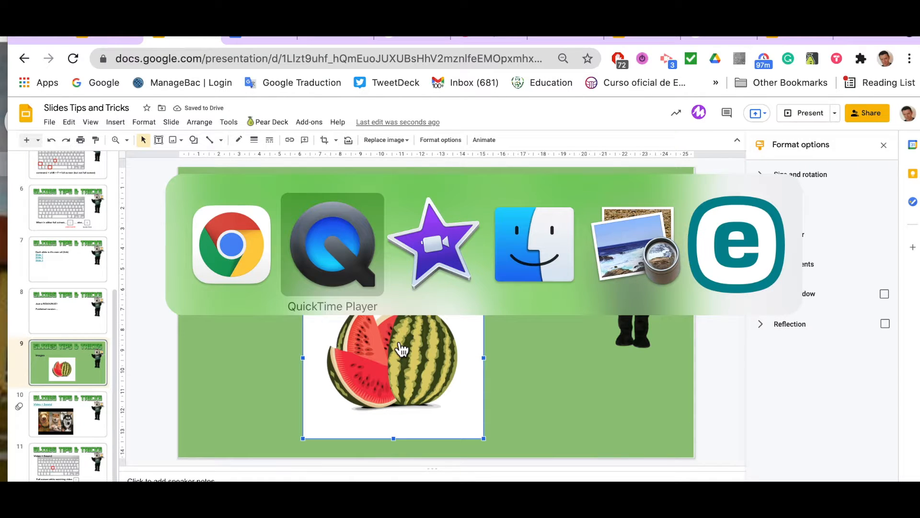
pyautogui.press('super+Tab')
pyautogui.press('super+Tab')
pyautogui.press('super+Tab')
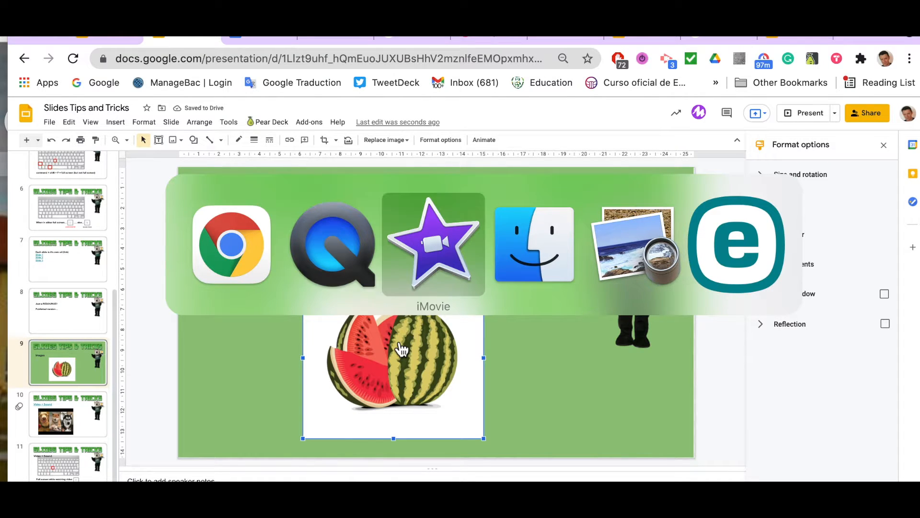
pyautogui.click(622, 247)
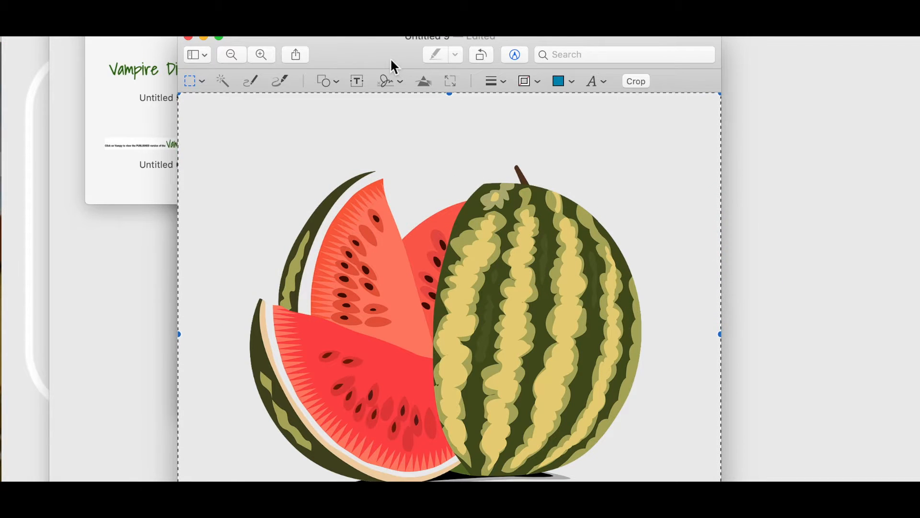
pyautogui.moveTo(388, 50); pyautogui.dragTo(386, 39)
pyautogui.press('super+shift+a')
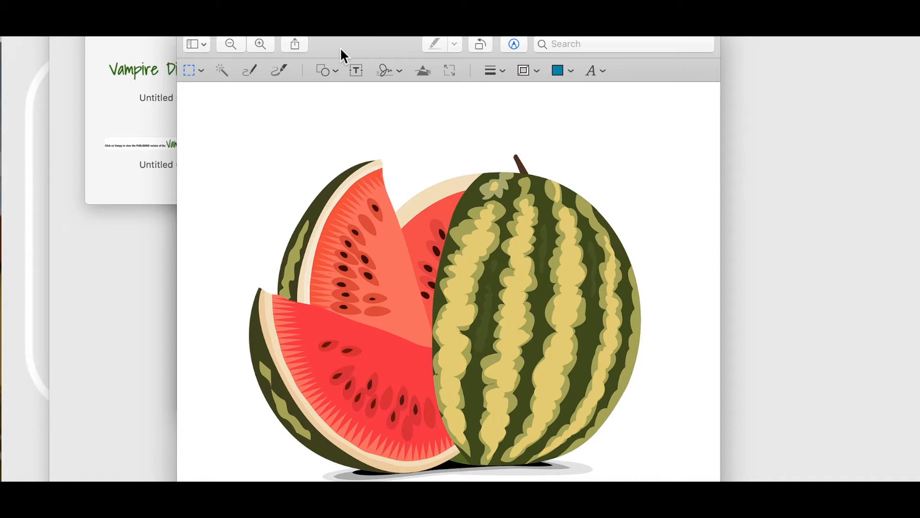
# Create a new Preview image from the copied watermelon and move its window so the toolbar is visible
pyautogui.press('super+n')
pyautogui.moveTo(346, 29); pyautogui.dragTo(248, 29)
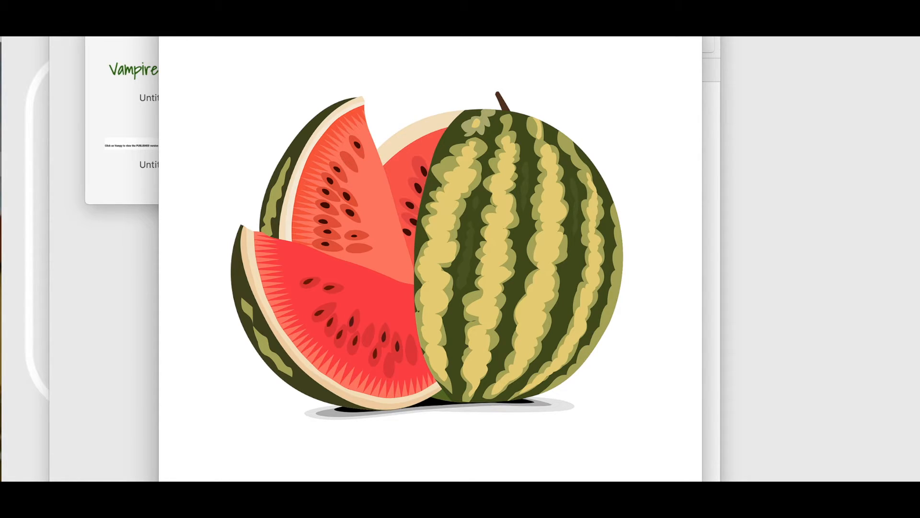
pyautogui.moveTo(370, 12); pyautogui.dragTo(369, 58)
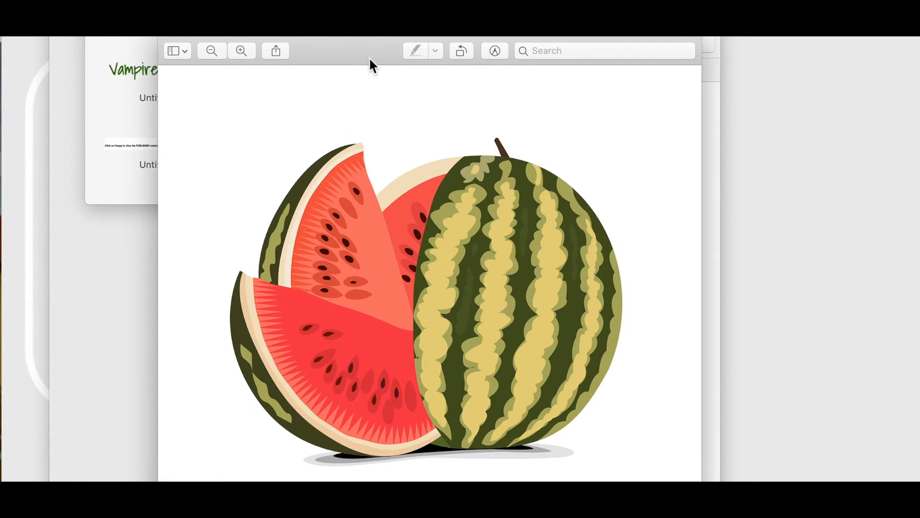
# Remove the white background around the watermelon with Instant Alpha in Preview's markup tools
pyautogui.click(492, 56)
pyautogui.click(200, 74)
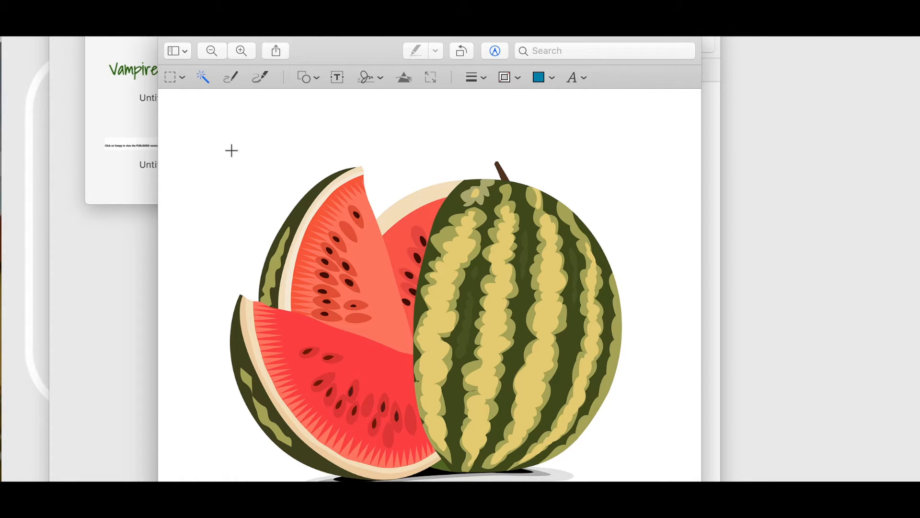
pyautogui.moveTo(228, 146); pyautogui.dragTo(229, 153)
pyautogui.press('Delete')
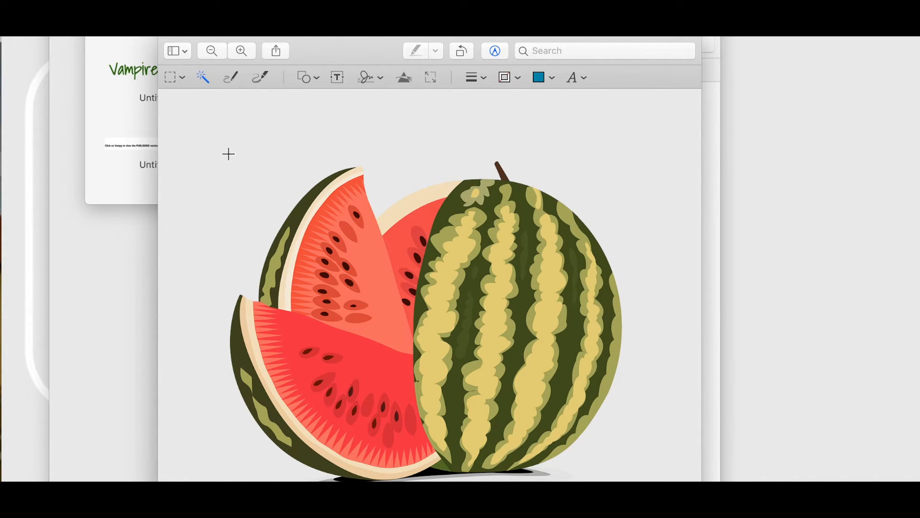
# Make a rectangular selection around the whole background-free watermelon and copy it
pyautogui.press('super+a')
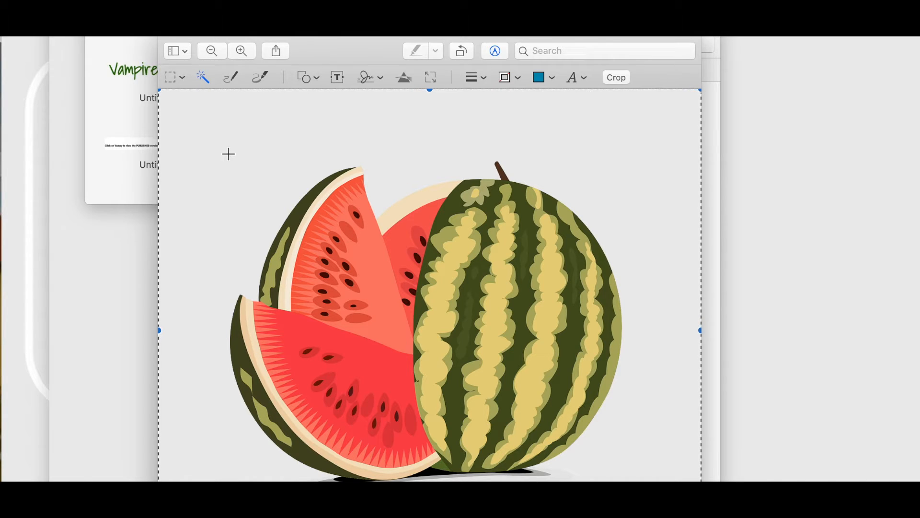
pyautogui.click(229, 154)
pyautogui.click(174, 77)
pyautogui.moveTo(174, 109); pyautogui.dragTo(677, 507)
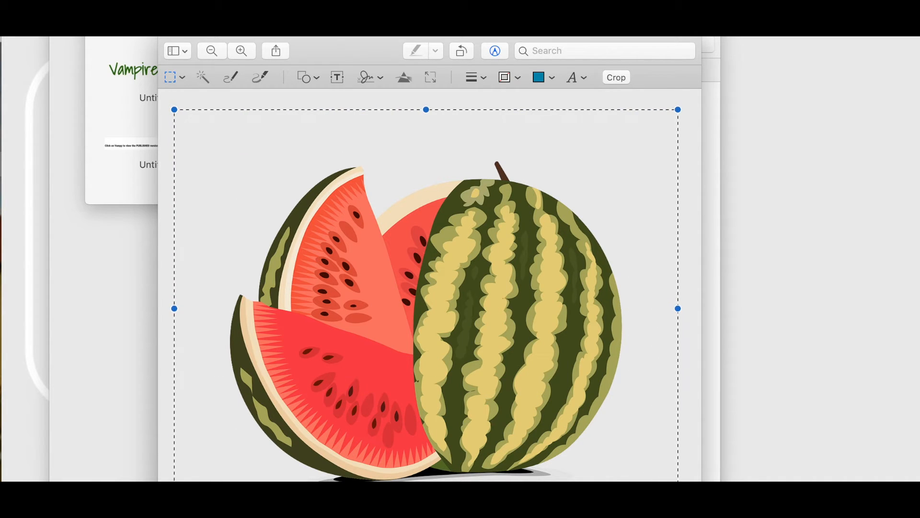
# Switch to the Slides presentation, replace the white-background watermelon with the transparent copy, and move it up to overlap the title banner
pyautogui.press('super+Tab')
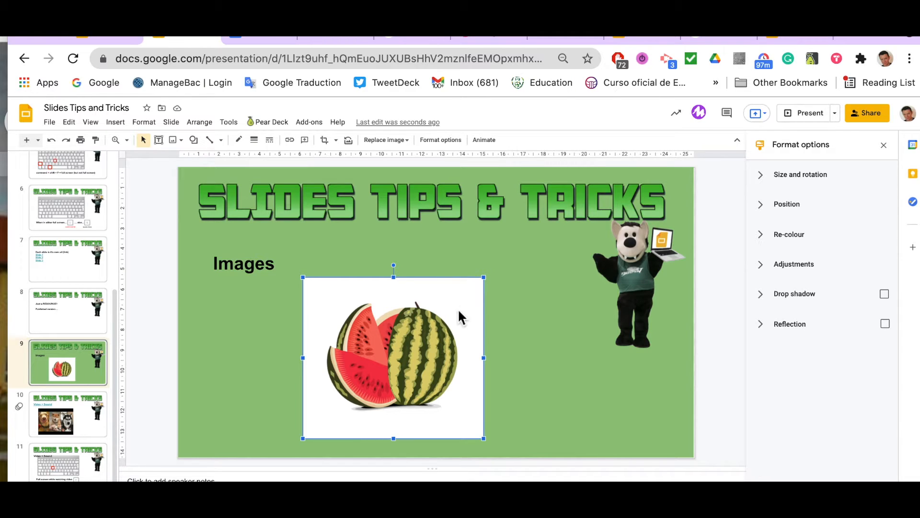
pyautogui.press('BackSpace')
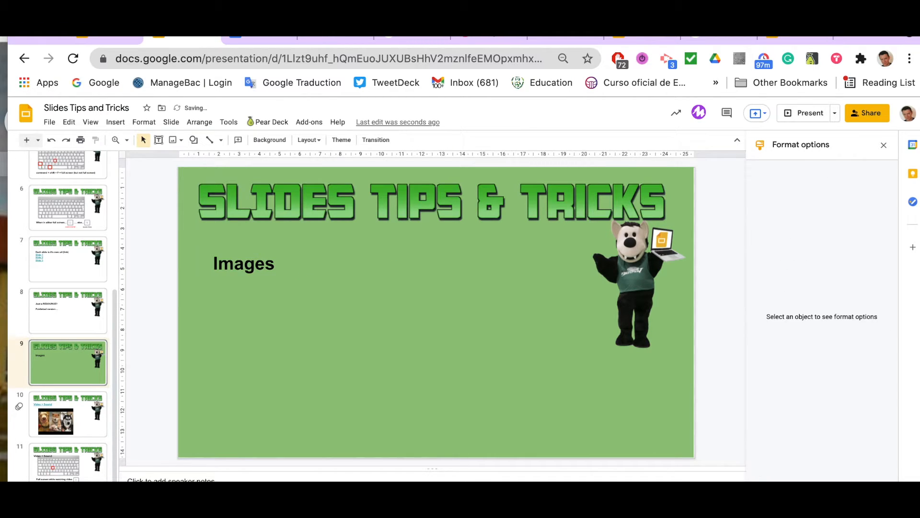
pyautogui.press('super+v')
pyautogui.moveTo(393, 362); pyautogui.dragTo(529, 263)
# Cut the SLIDES TIPS & TRICKS title image and paste it back so it sits in front of the watermelon
pyautogui.click(312, 207)
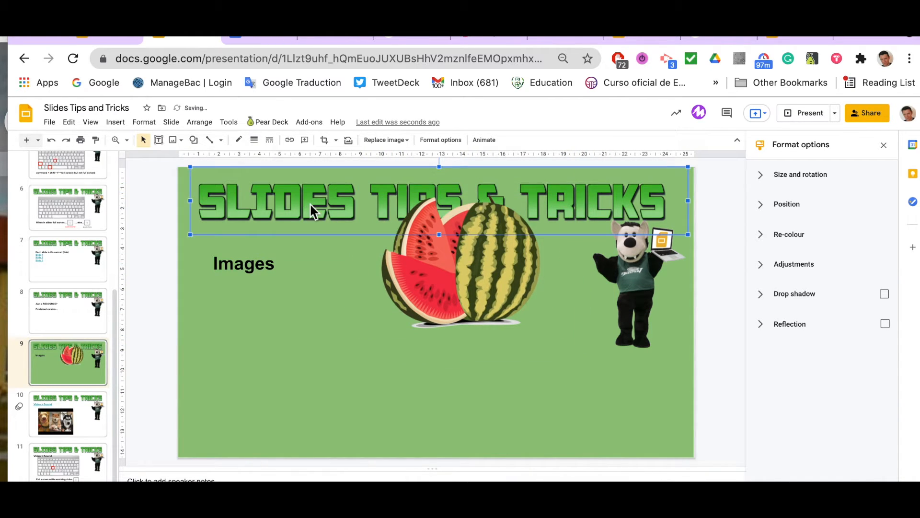
pyautogui.press('super+x')
pyautogui.press('super+v')
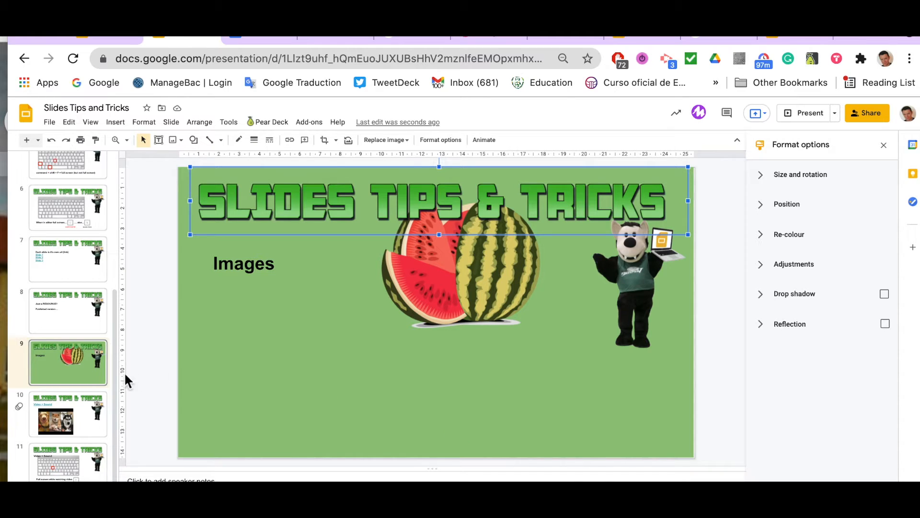
# Start inserting a video on the Video + Sound slide and search My Drive for .webm files
pyautogui.click(71, 413)
pyautogui.click(328, 342)
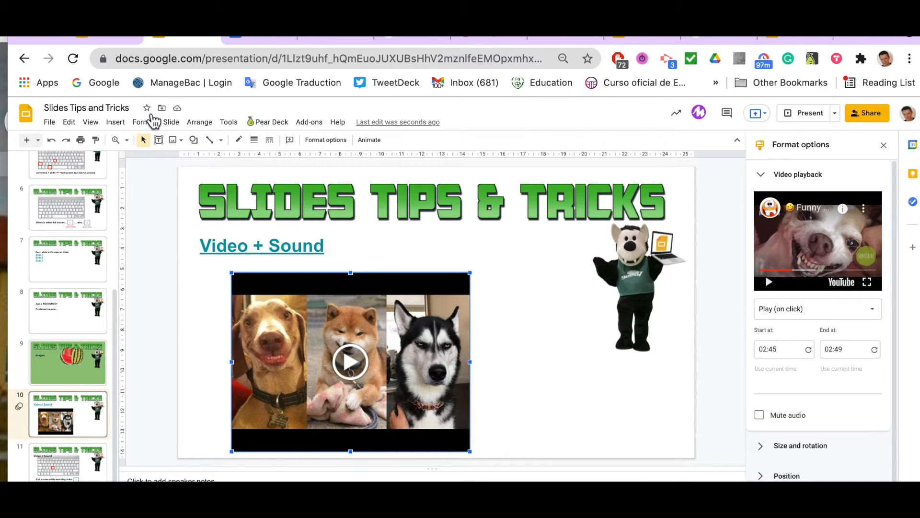
pyautogui.click(120, 124)
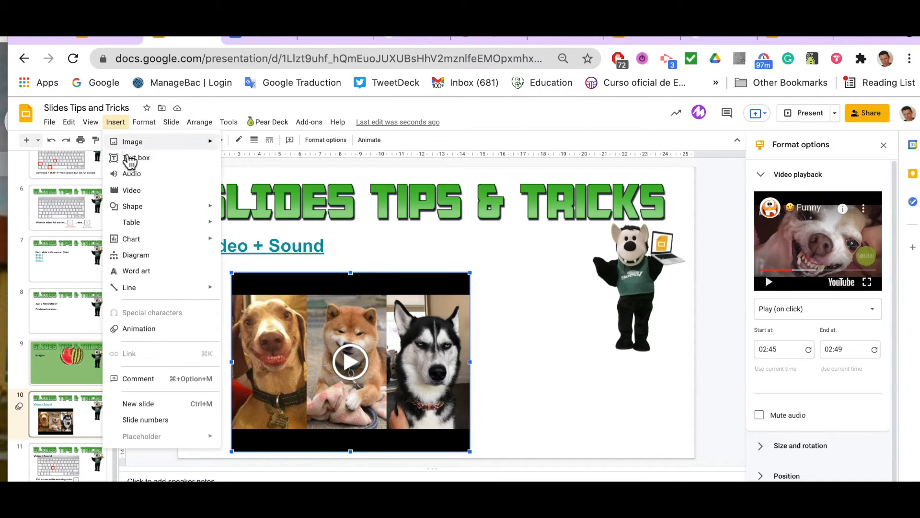
pyautogui.click(129, 192)
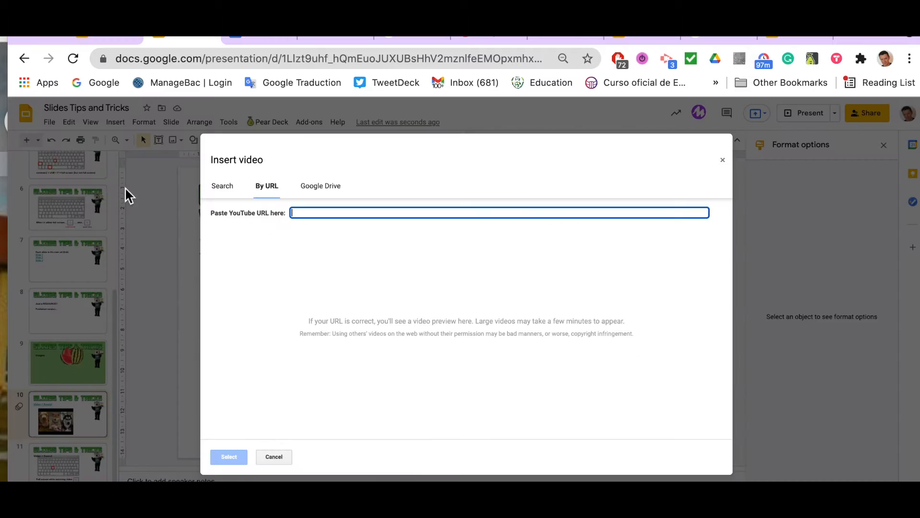
pyautogui.click(319, 187)
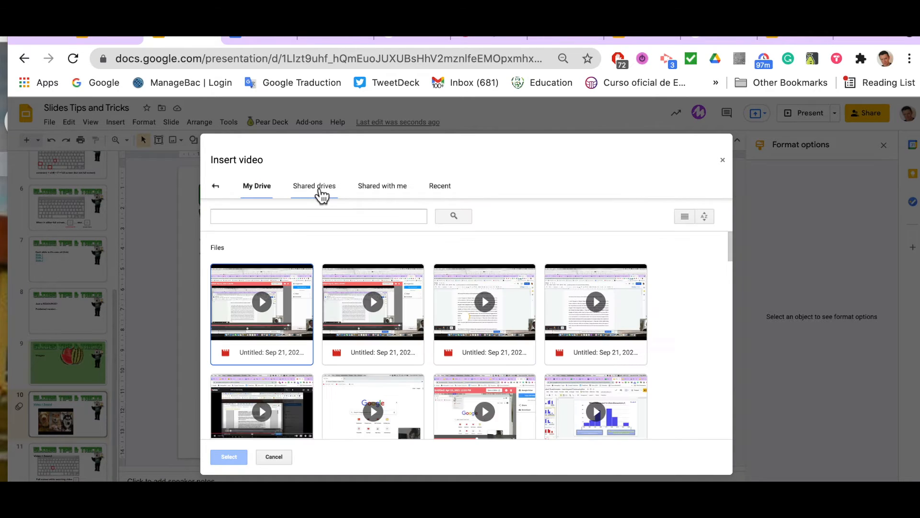
pyautogui.click(306, 217)
pyautogui.write('.webm')
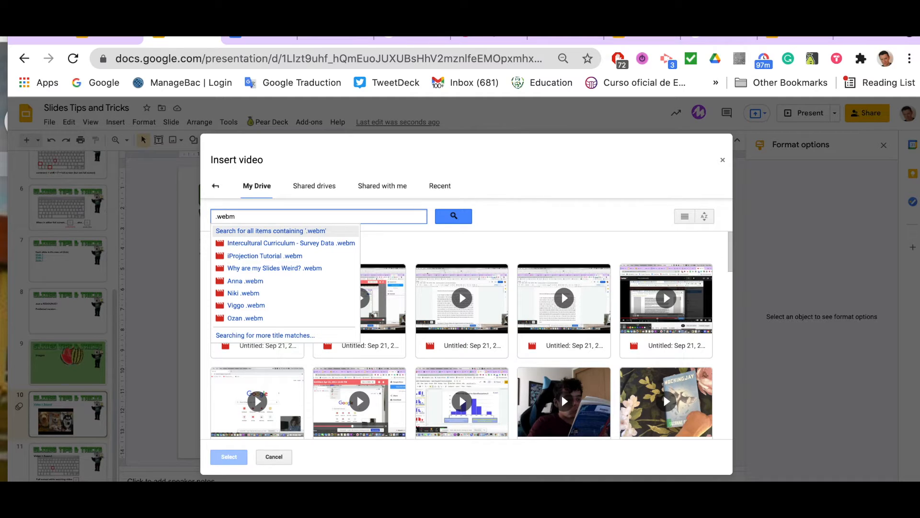
pyautogui.press('Return')
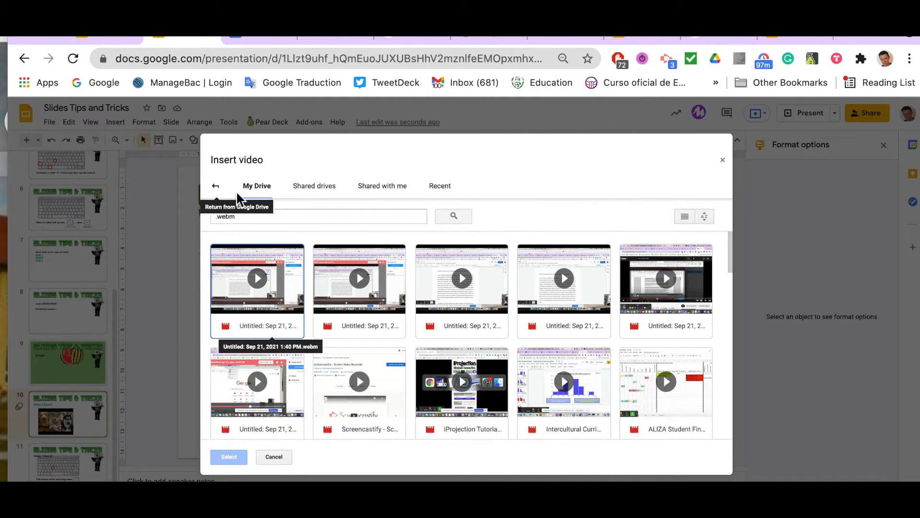
# Search YouTube for "dogs 2020" as the video source and insert "TOP CRAZY & FUNNY DOGS of 2020!"
pyautogui.click(217, 186)
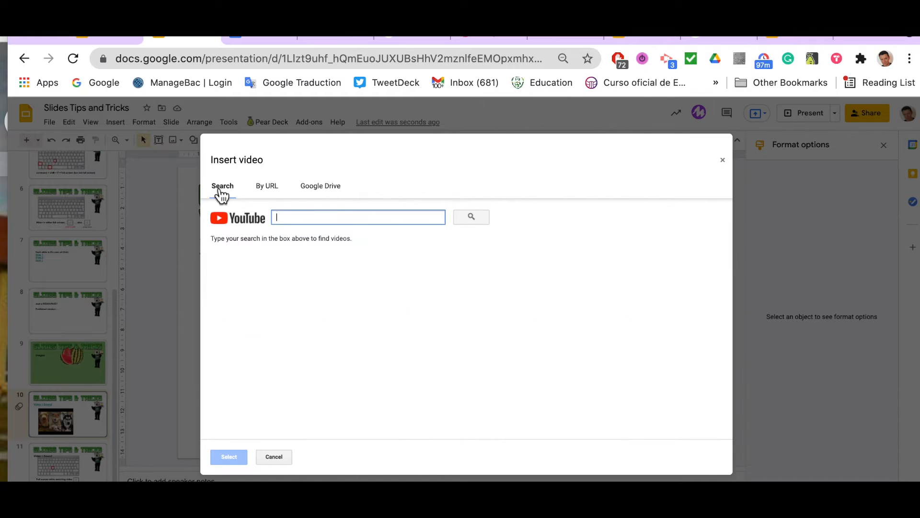
pyautogui.click(268, 189)
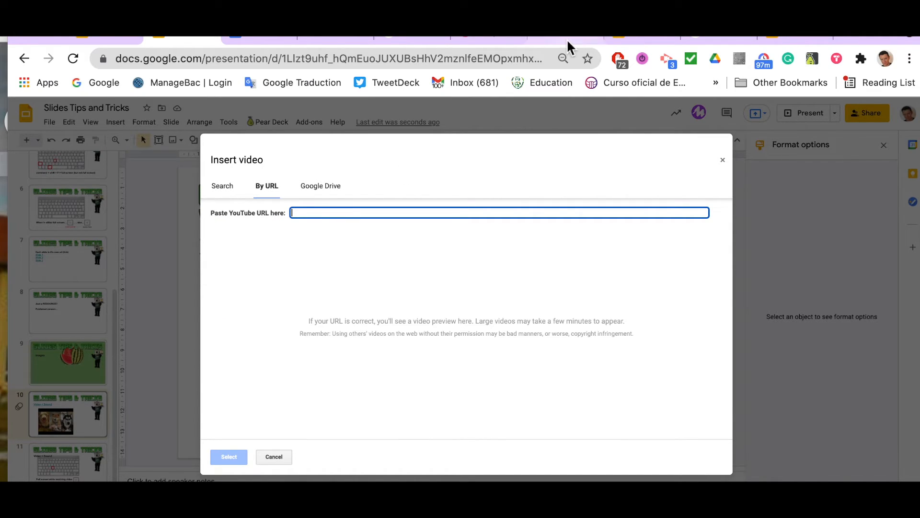
pyautogui.click(223, 187)
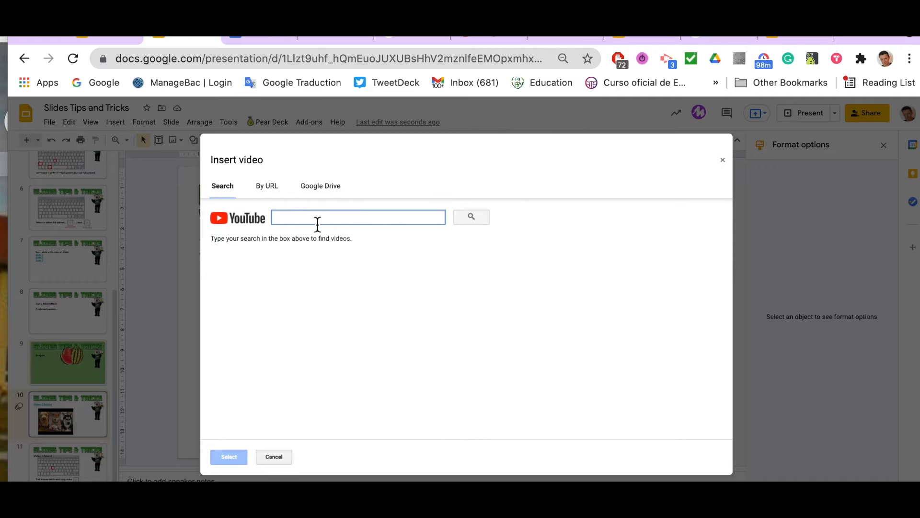
pyautogui.write('dogs')
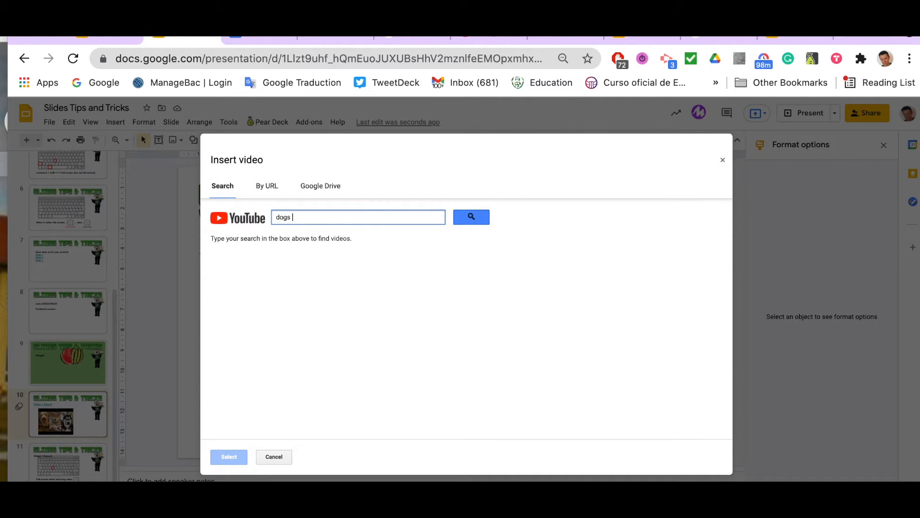
pyautogui.write(' 2020')
pyautogui.press('Return')
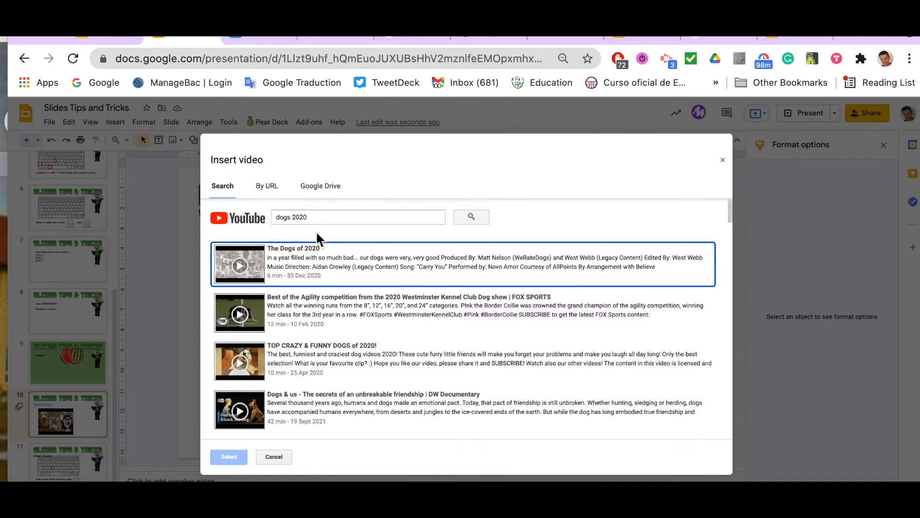
pyautogui.click(328, 377)
pyautogui.click(233, 458)
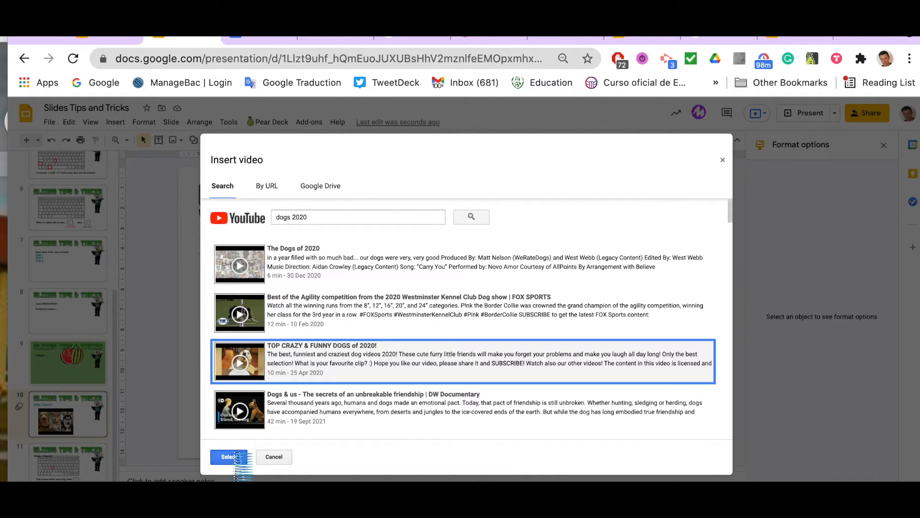
# Delete the old three-dog video, and move and shrink the new video to fit beneath the Video + Sound heading
pyautogui.click(245, 330)
pyautogui.press('Delete')
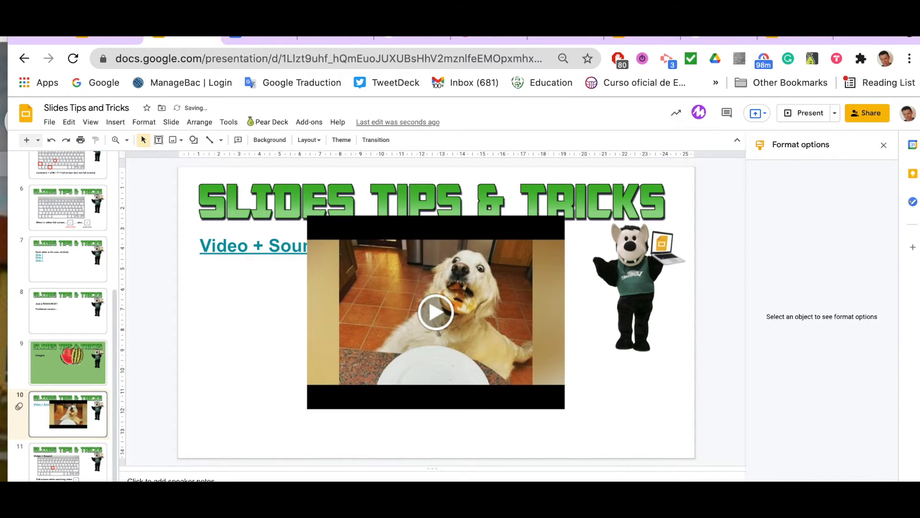
pyautogui.click(312, 302)
pyautogui.moveTo(313, 302); pyautogui.dragTo(309, 305)
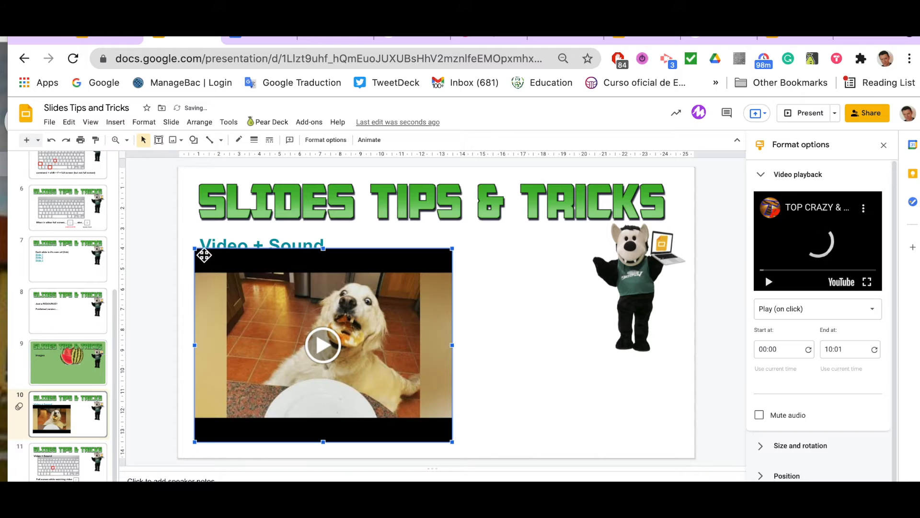
pyautogui.moveTo(194, 249); pyautogui.dragTo(227, 273)
pyautogui.click(768, 180)
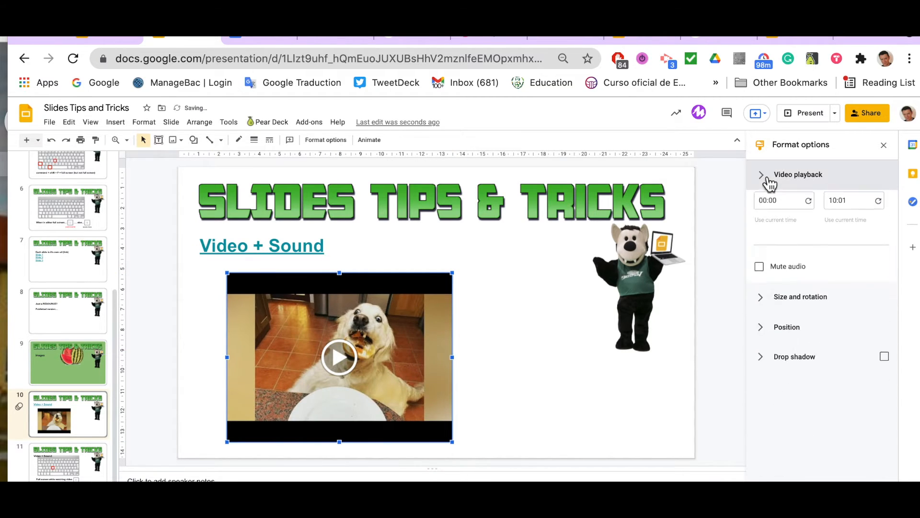
pyautogui.click(769, 178)
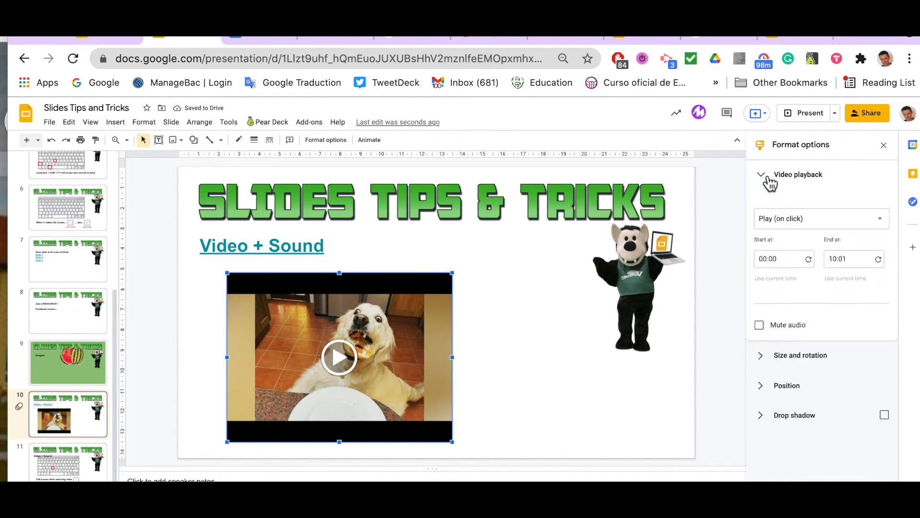
# Present the Video + Sound slide, play and pause the dog video, and exit the presentation
pyautogui.click(487, 369)
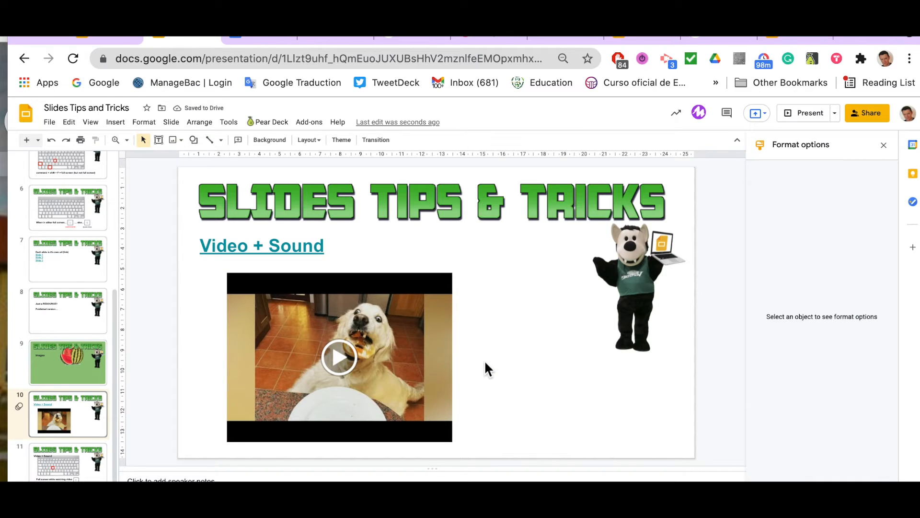
pyautogui.press('super+Return')
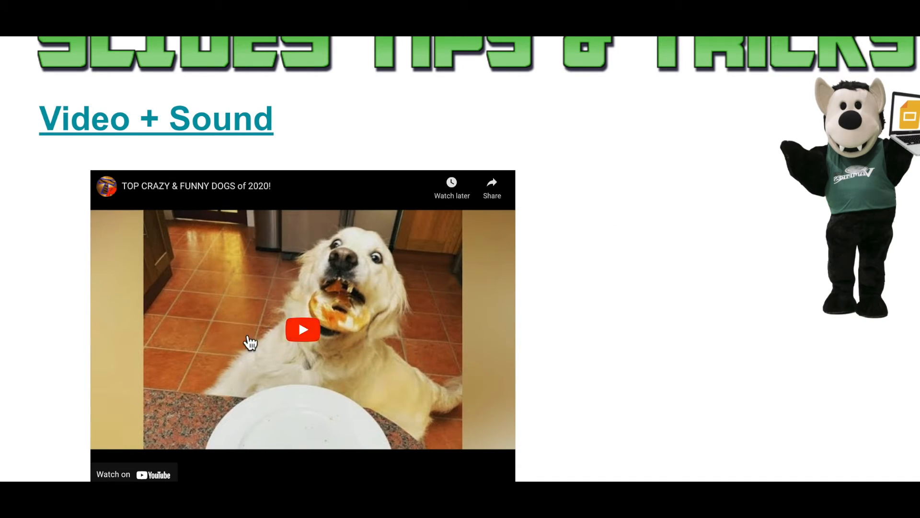
pyautogui.click(304, 324)
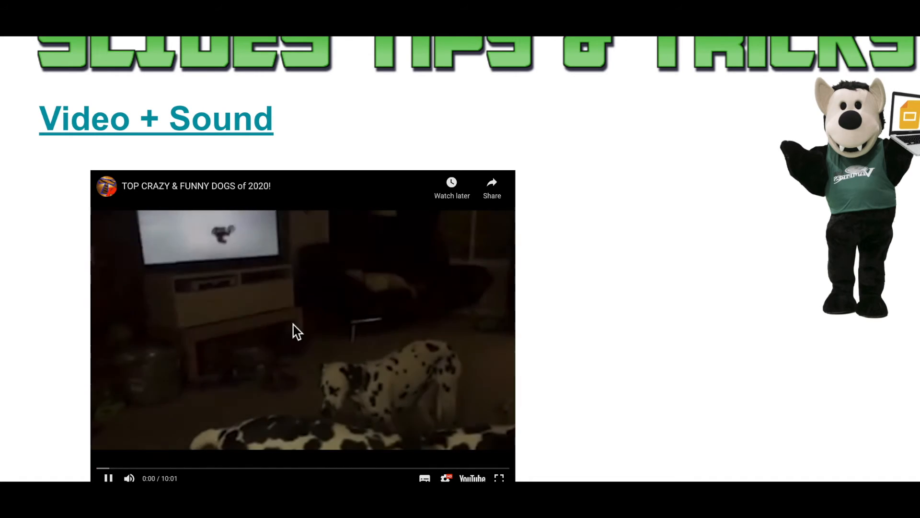
pyautogui.click(431, 246)
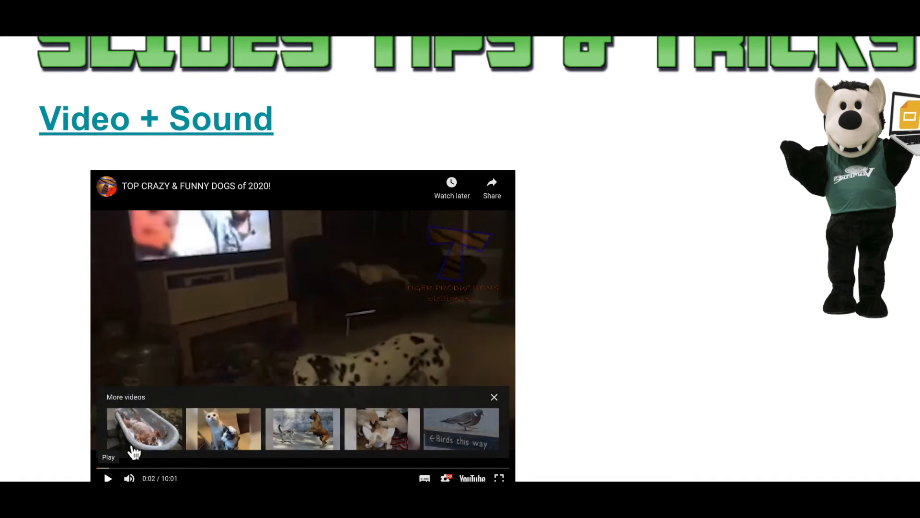
pyautogui.press('Escape')
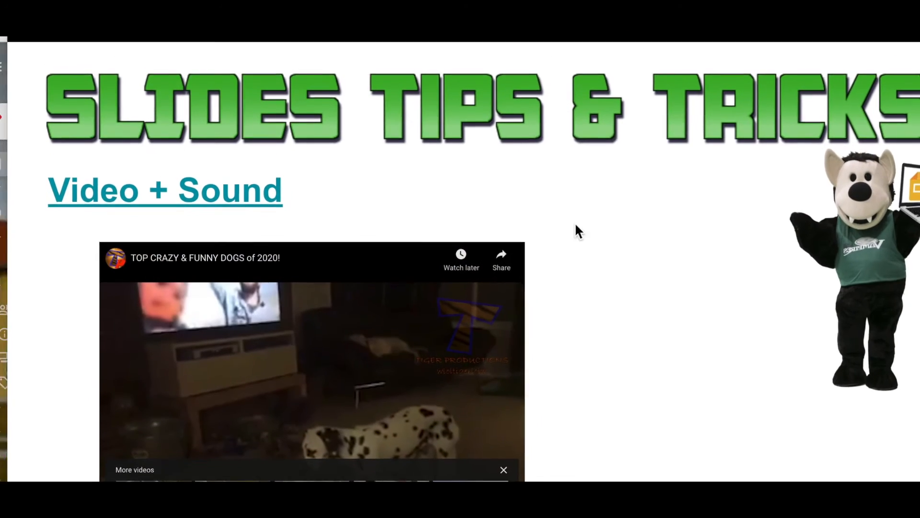
# Set the dog video's playback option to Play (automatically)
pyautogui.click(401, 316)
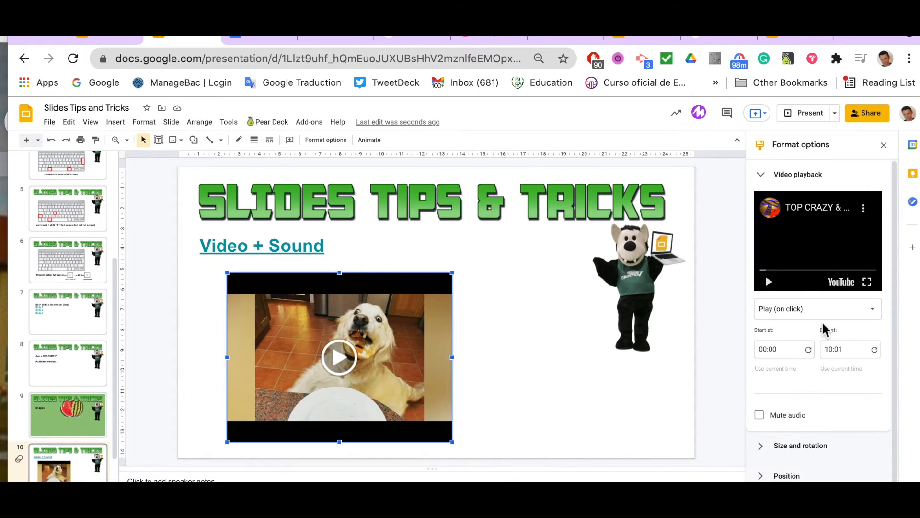
pyautogui.click(847, 314)
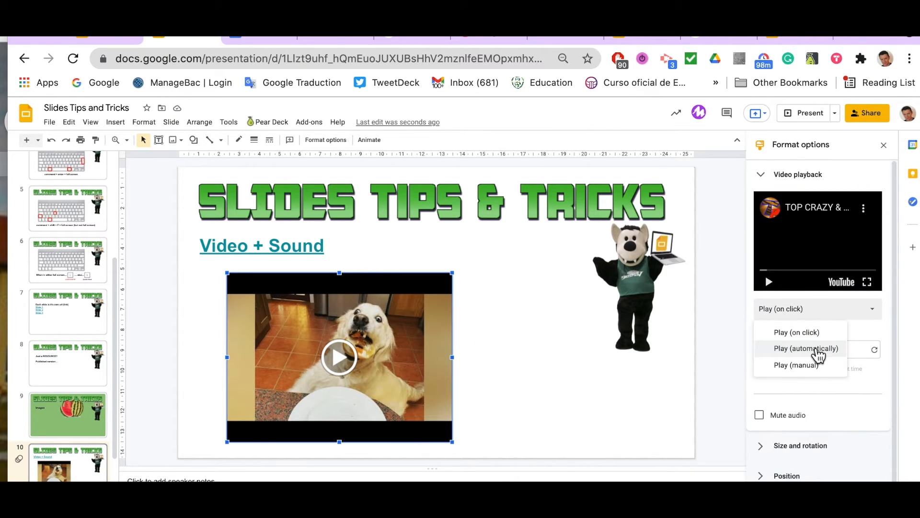
pyautogui.click(818, 350)
# Present the Video + Sound slide to test automatic playback, switch to the Images slide and back, and exit the presentation
pyautogui.click(487, 326)
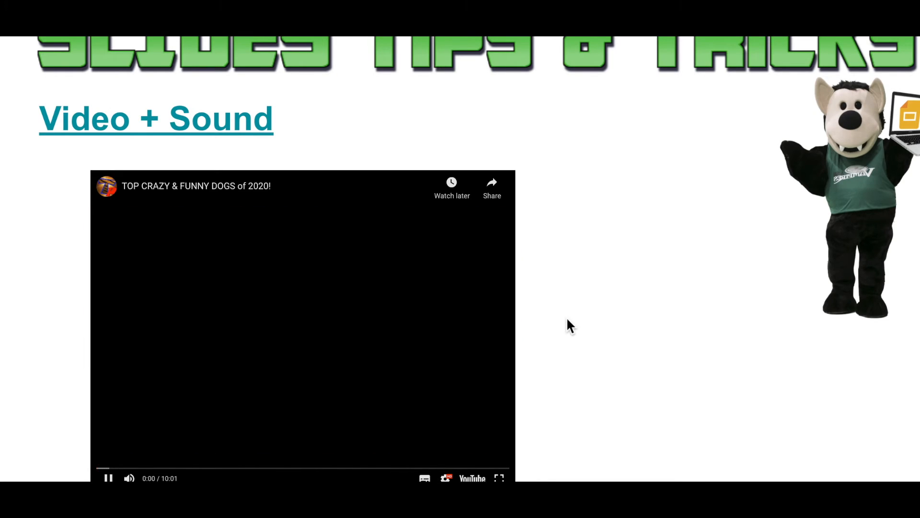
pyautogui.click(567, 318)
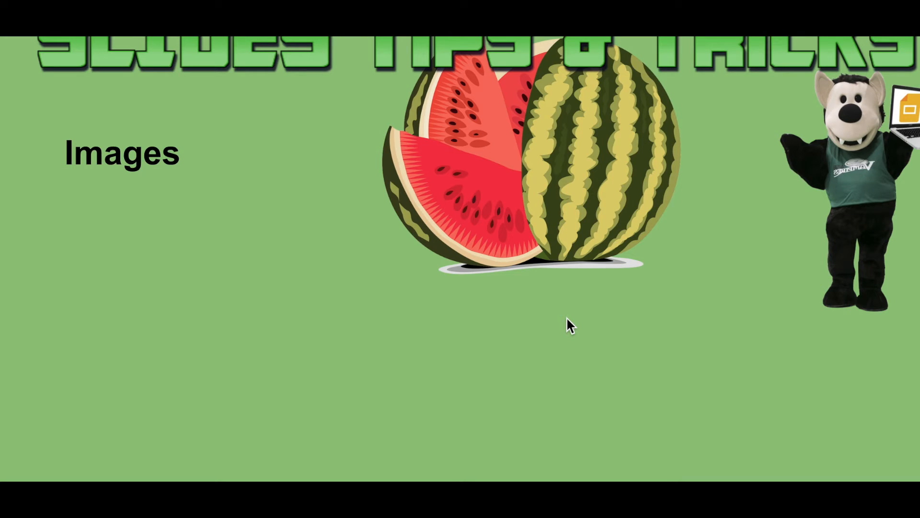
pyautogui.press('Left')
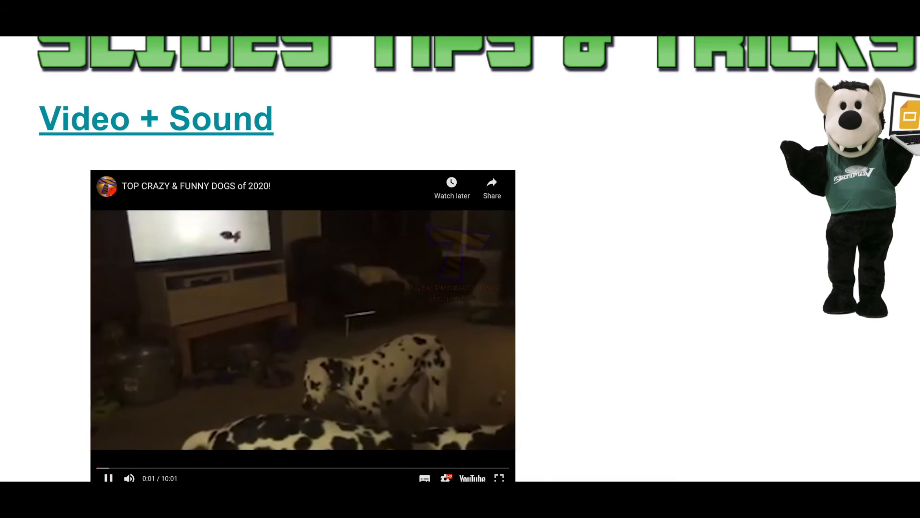
pyautogui.press('Escape')
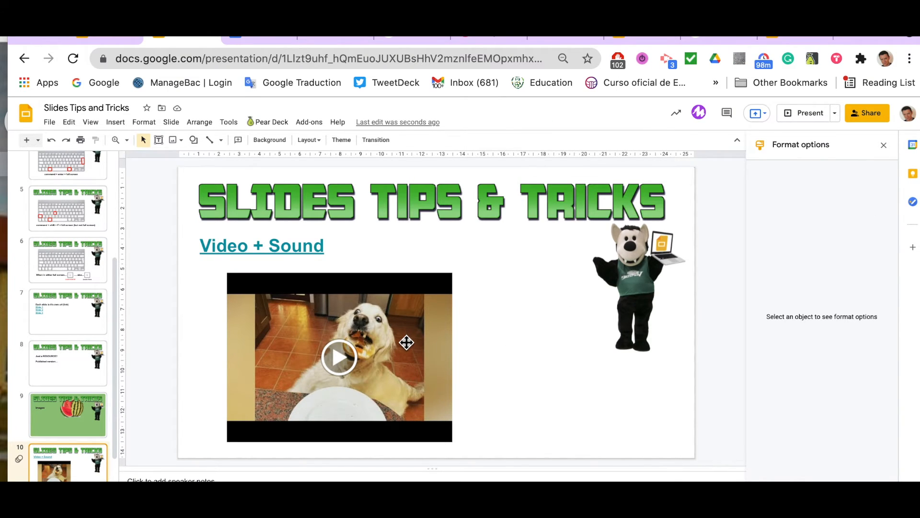
# Set the dog video's playback option to Play (on click)
pyautogui.click(407, 342)
pyautogui.click(819, 316)
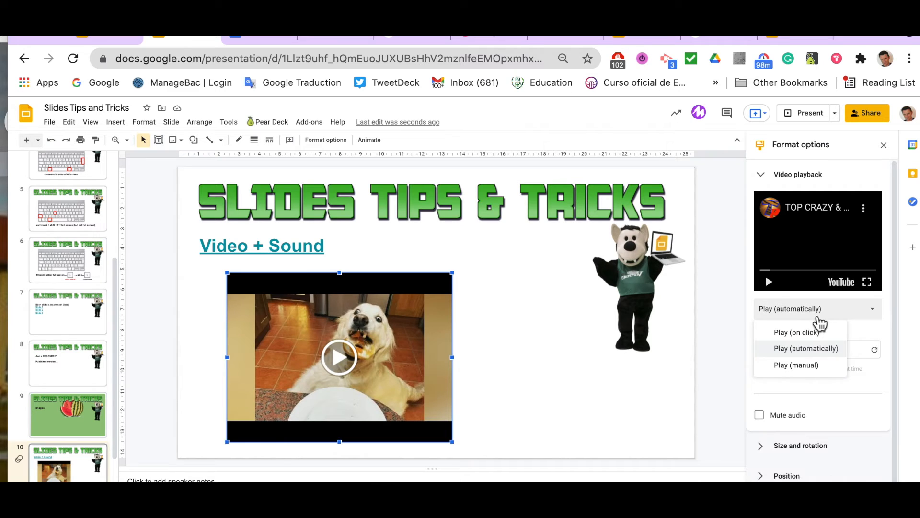
pyautogui.click(809, 333)
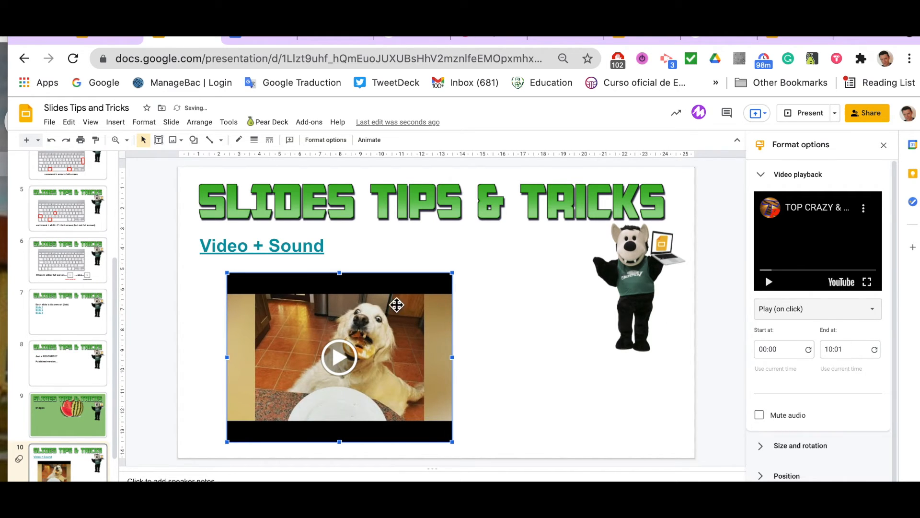
# Present the Video + Sound slide again, start the dog video by advancing the presentation, and exit
pyautogui.click(499, 307)
pyautogui.press('super+Return')
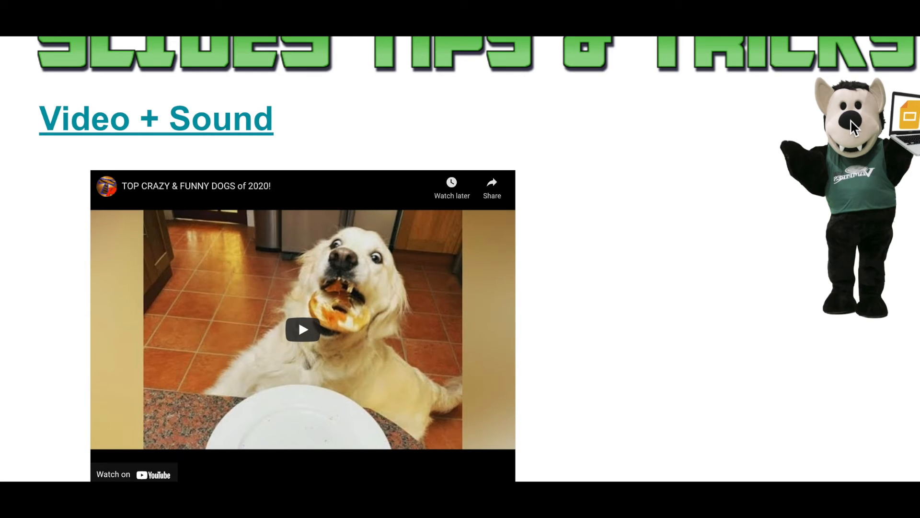
pyautogui.click(851, 120)
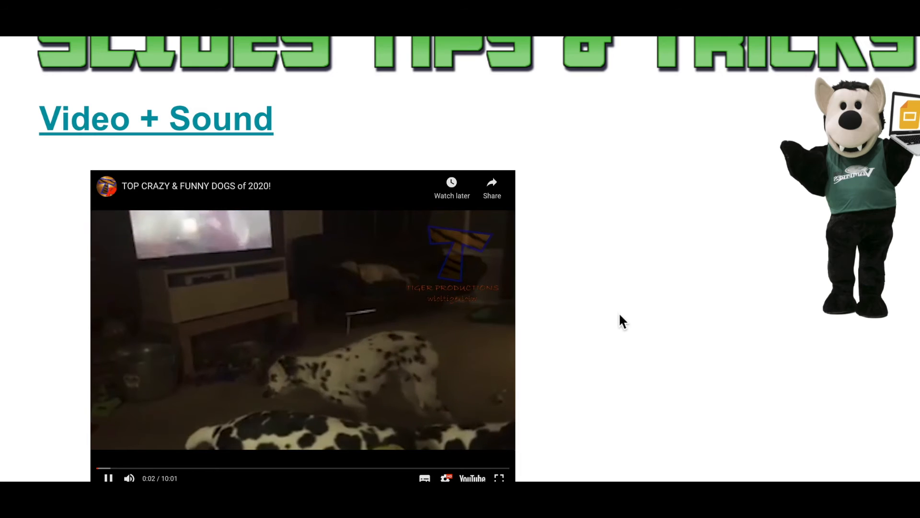
pyautogui.press('Escape')
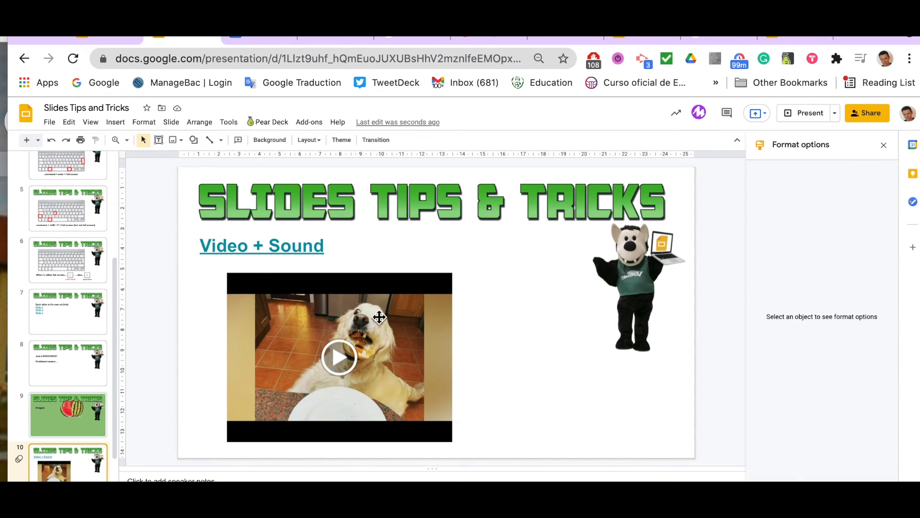
# Set the dog video's start time to 02:45
pyautogui.click(816, 312)
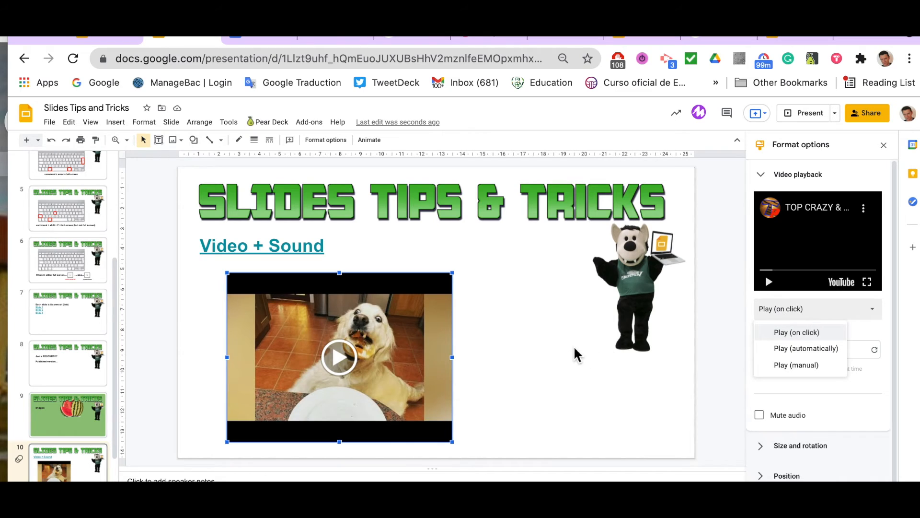
pyautogui.click(587, 341)
pyautogui.click(440, 347)
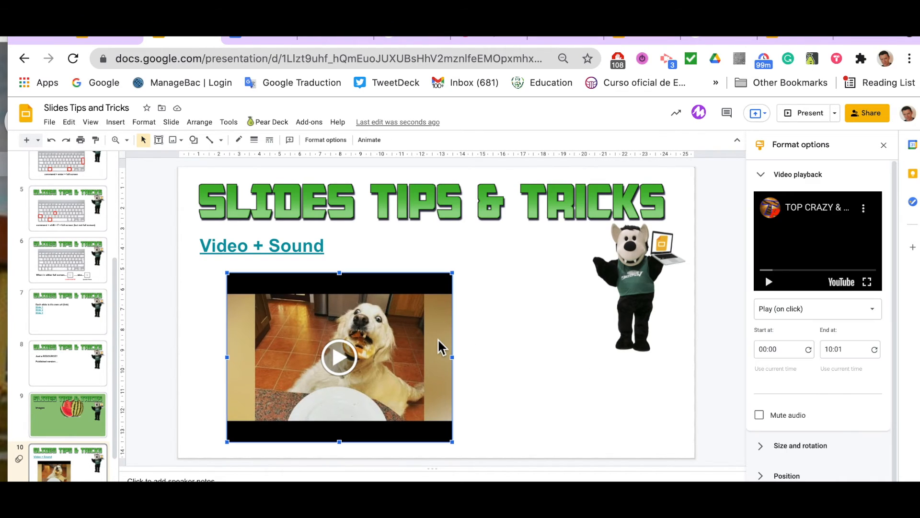
pyautogui.click(782, 350)
pyautogui.write('2:45')
pyautogui.press('Tab')
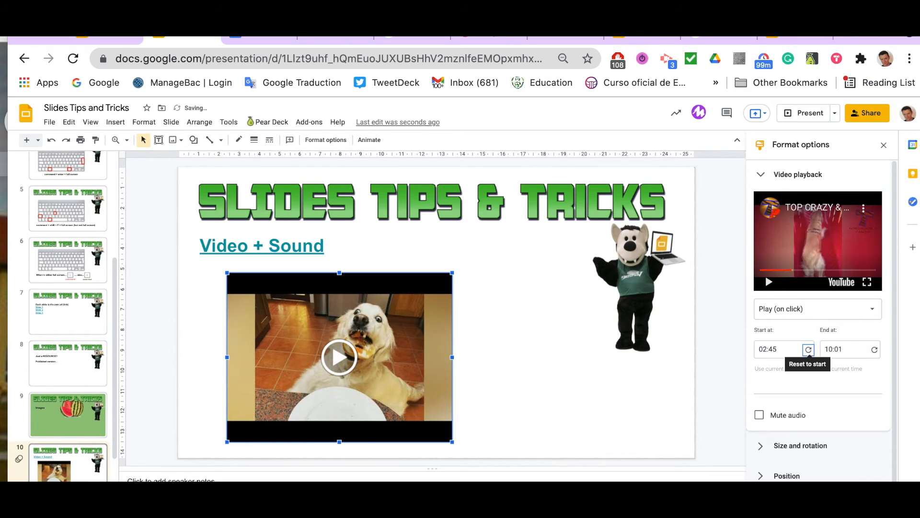
# Set the dog video's end time to 02:49
pyautogui.click(847, 354)
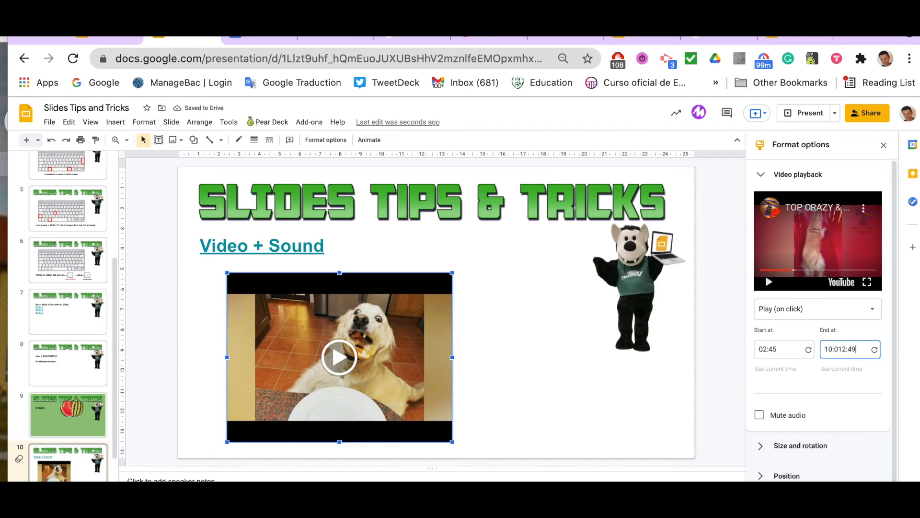
pyautogui.press('super+q')
pyautogui.press('BackSpace')
pyautogui.press('BackSpace')
pyautogui.press('BackSpace')
pyautogui.press('BackSpace')
pyautogui.press('BackSpace')
pyautogui.press('BackSpace')
pyautogui.press('BackSpace')
pyautogui.press('Return')
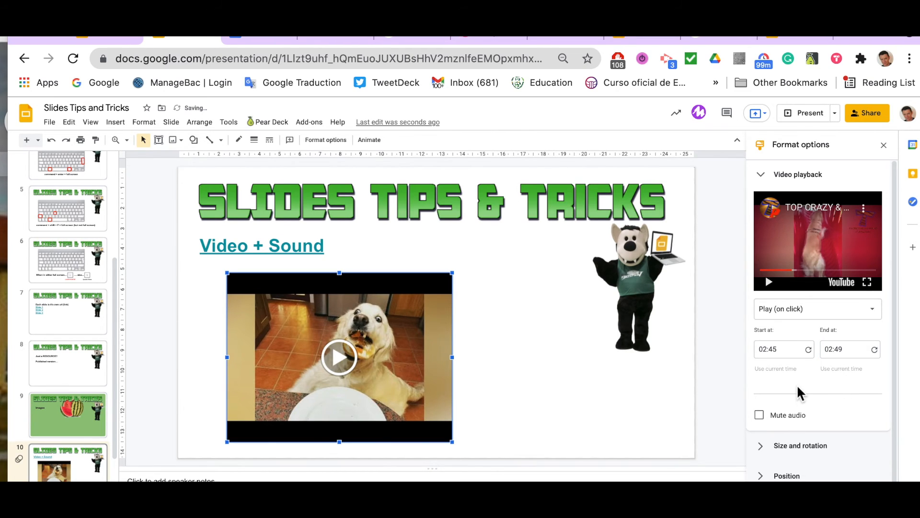